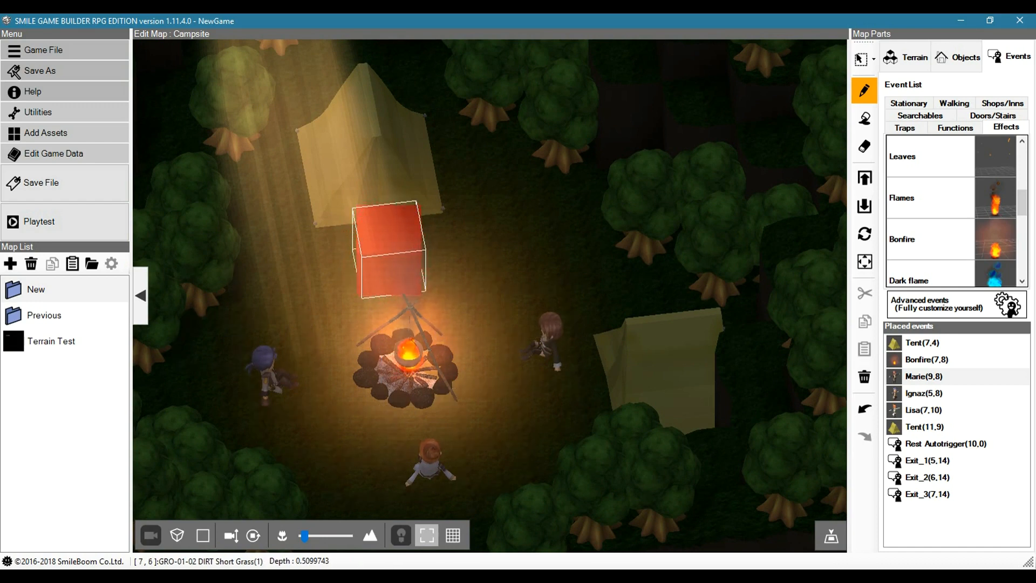
right_click(389, 259)
right_click(389, 259)
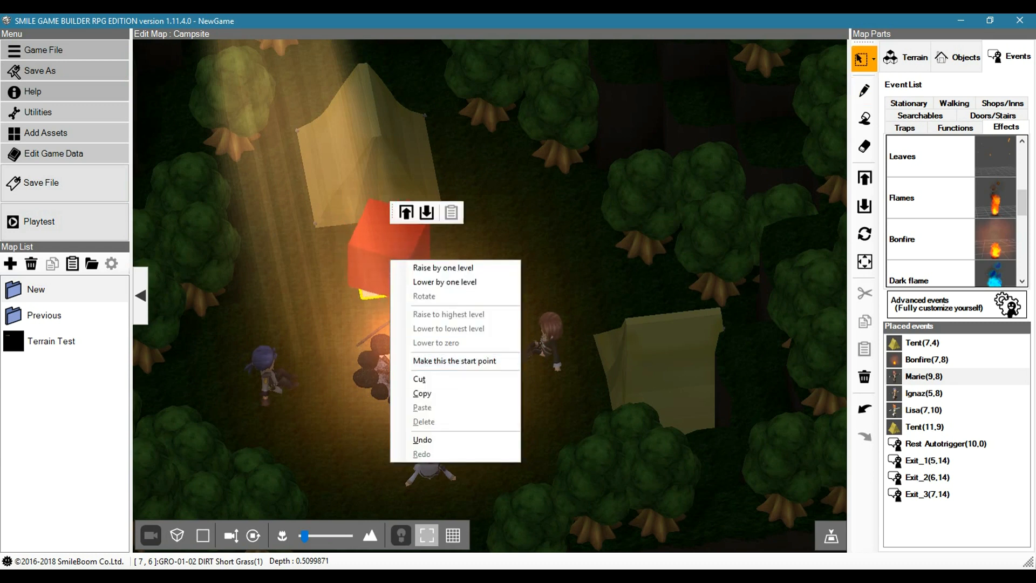
key("Escape")
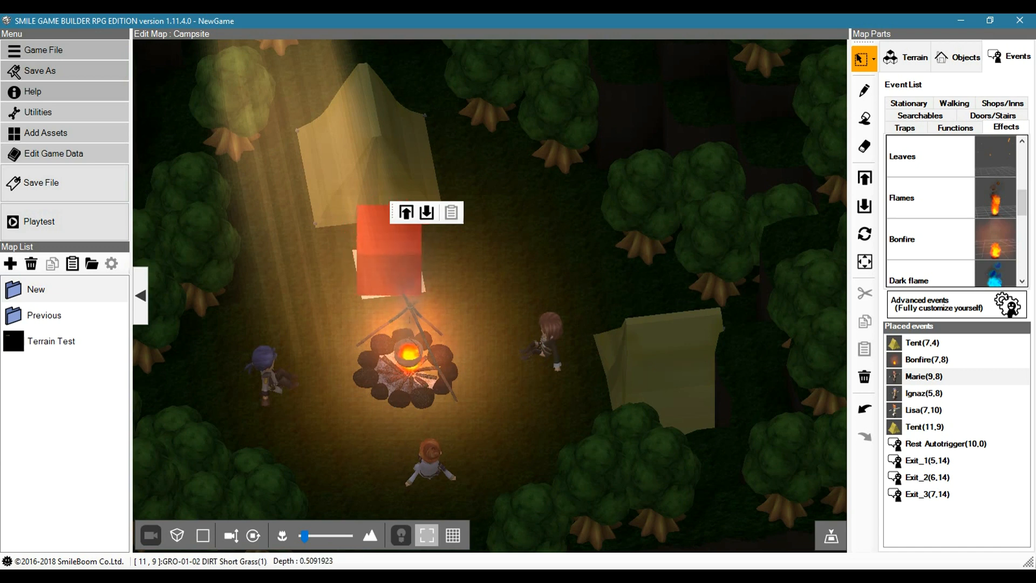
middle_click_drag(551, 402, 580, 435)
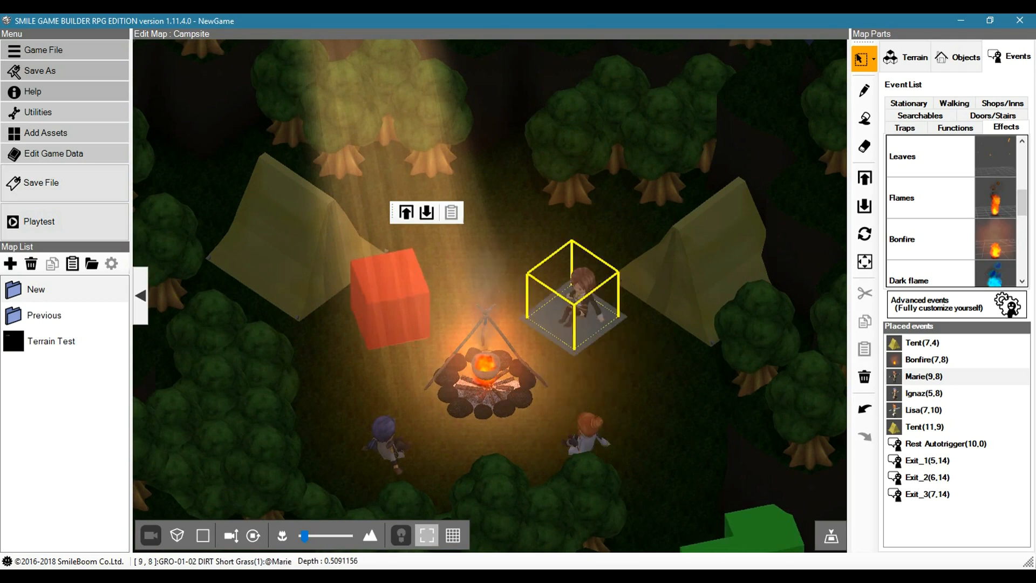
middle_click_drag(671, 324, 532, 407)
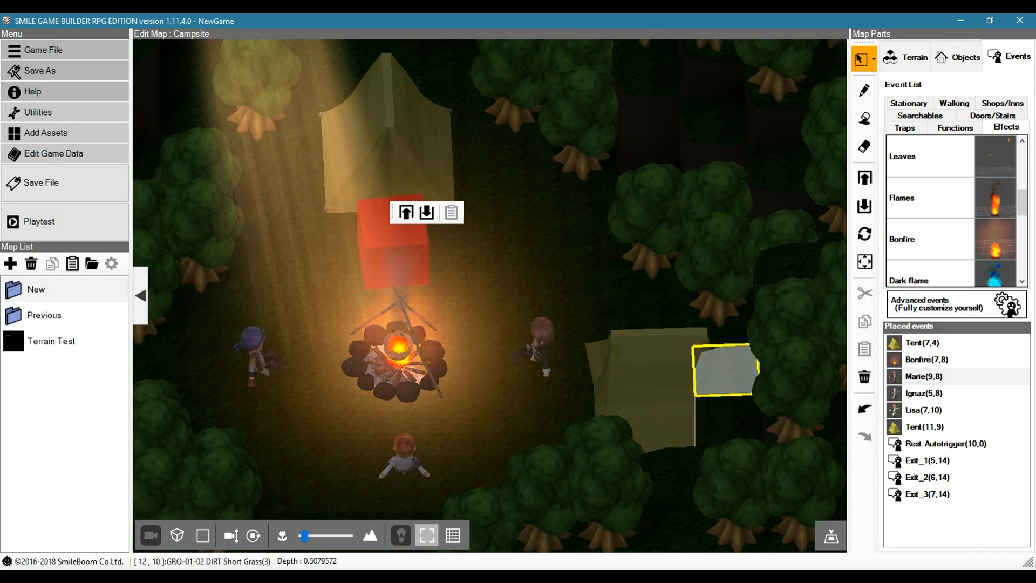
right_click_drag(458, 310, 498, 379)
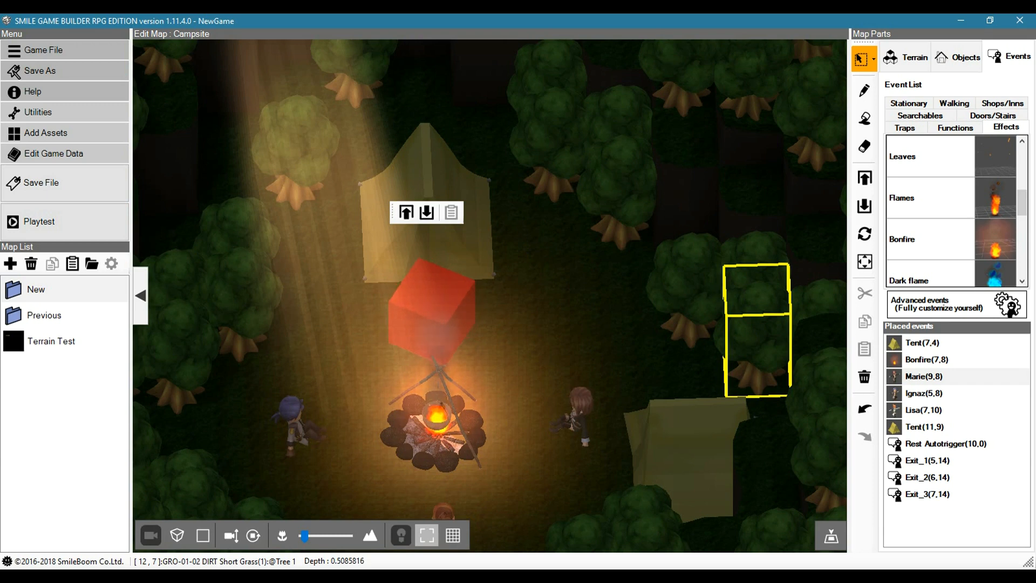
Open the placed Tent event at (7,4) and review its Rest/Save selection, player visibility command and Variable box settings
left_click(923, 343)
double_click(922, 343)
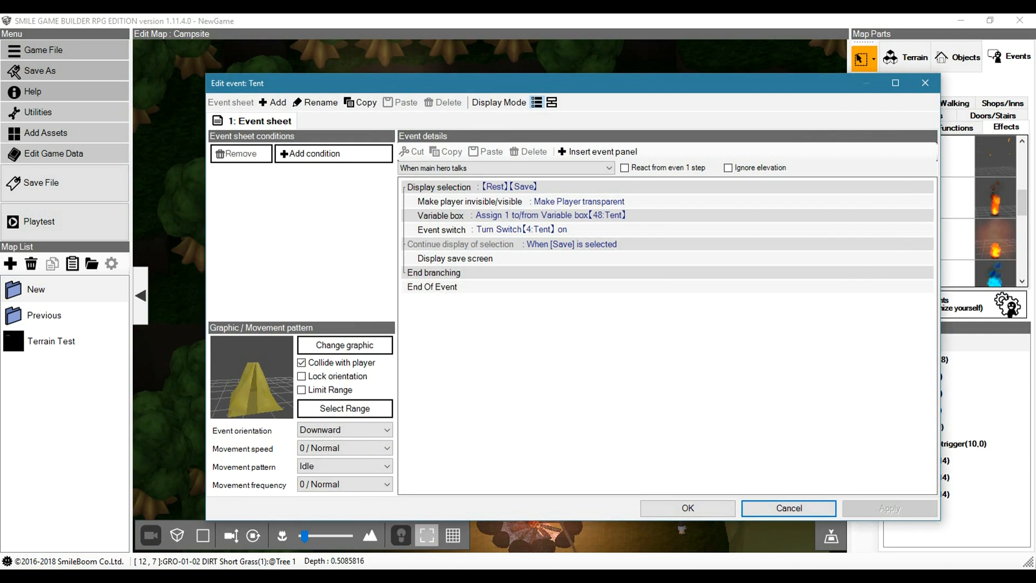
left_click(472, 187)
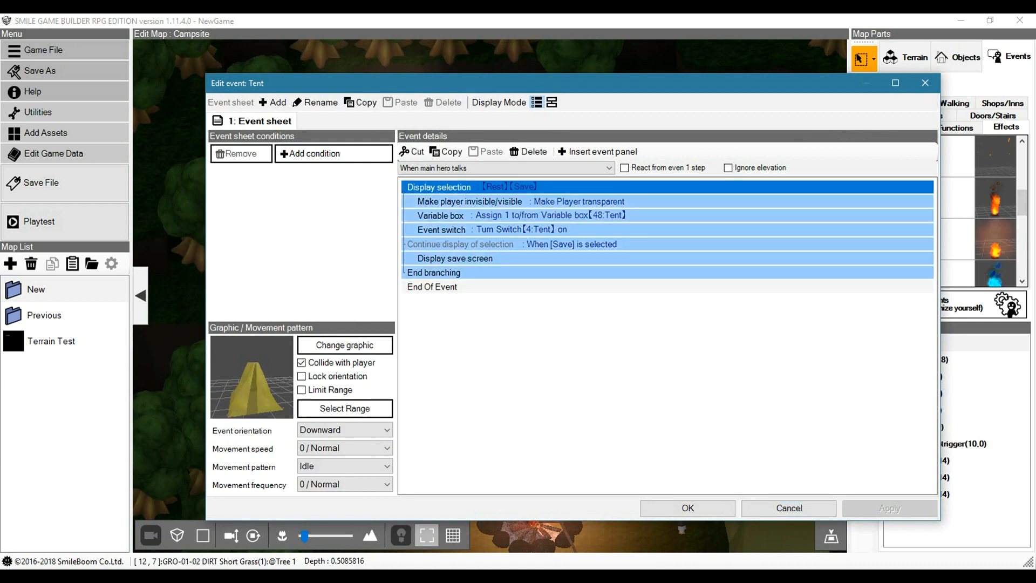
left_click(470, 201)
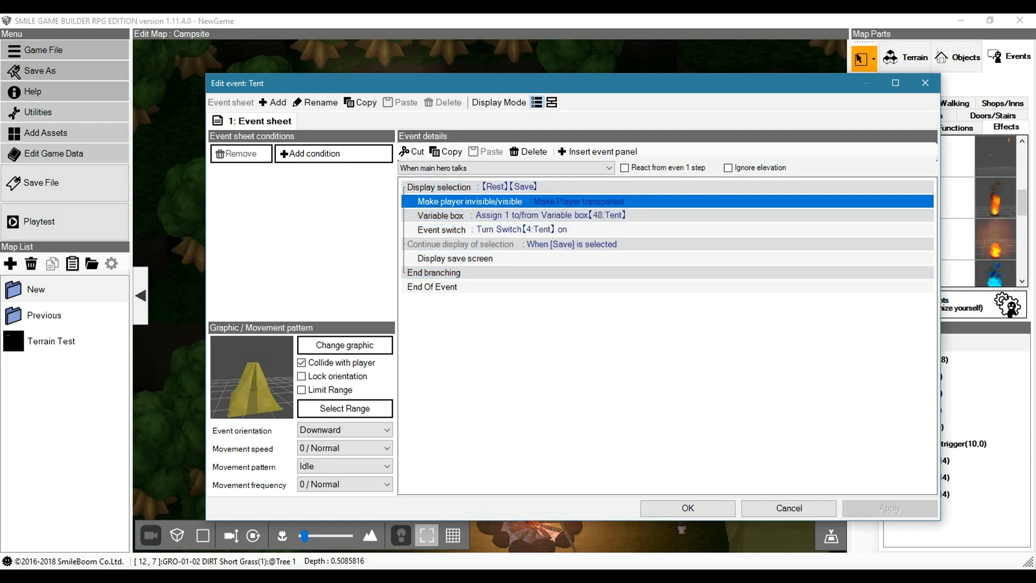
left_click(470, 215)
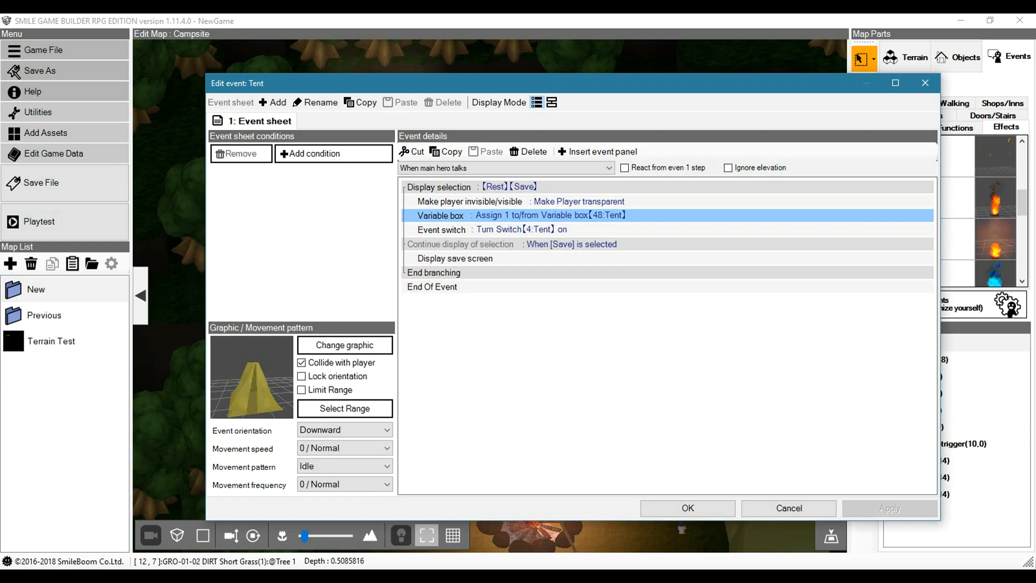
double_click(471, 215)
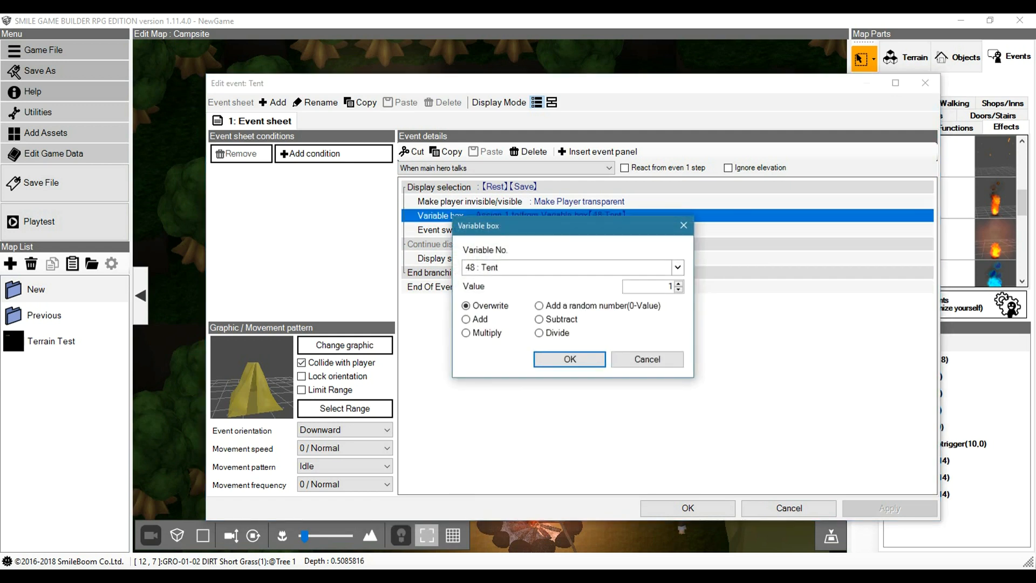
left_click(648, 359)
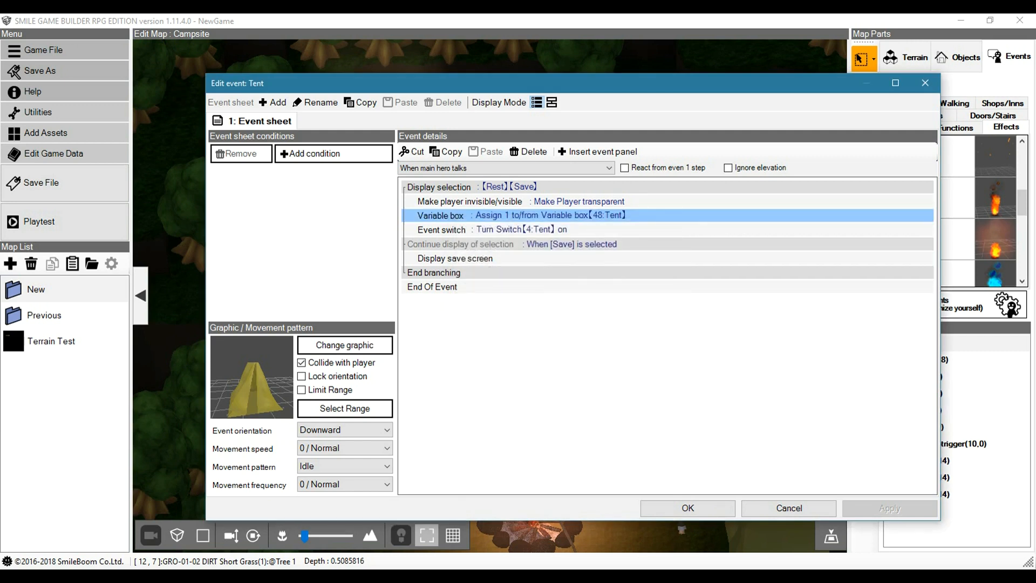
Review the Tent event's Event switch settings, the Save branch and its Display save screen command
double_click(471, 230)
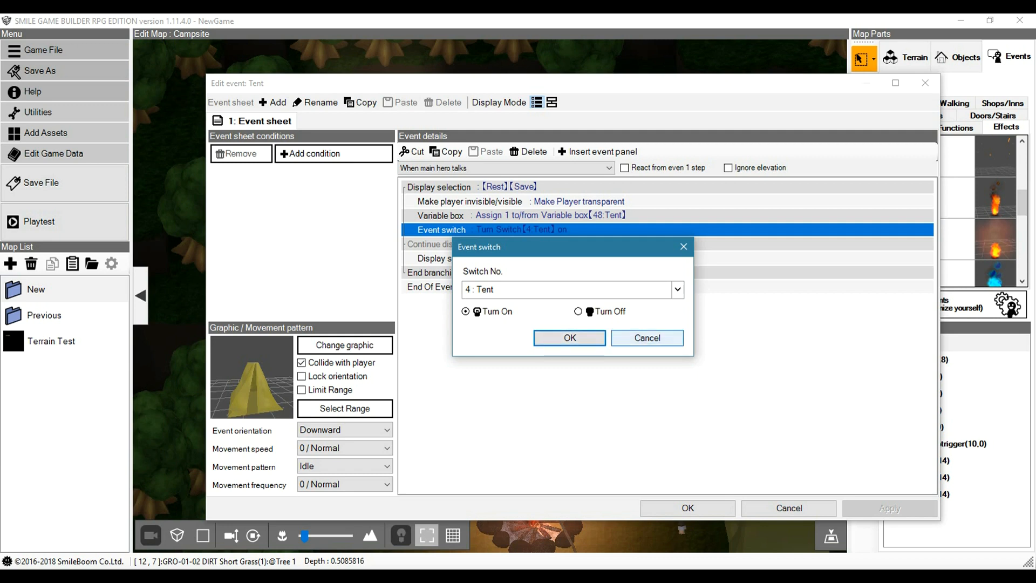
left_click(647, 338)
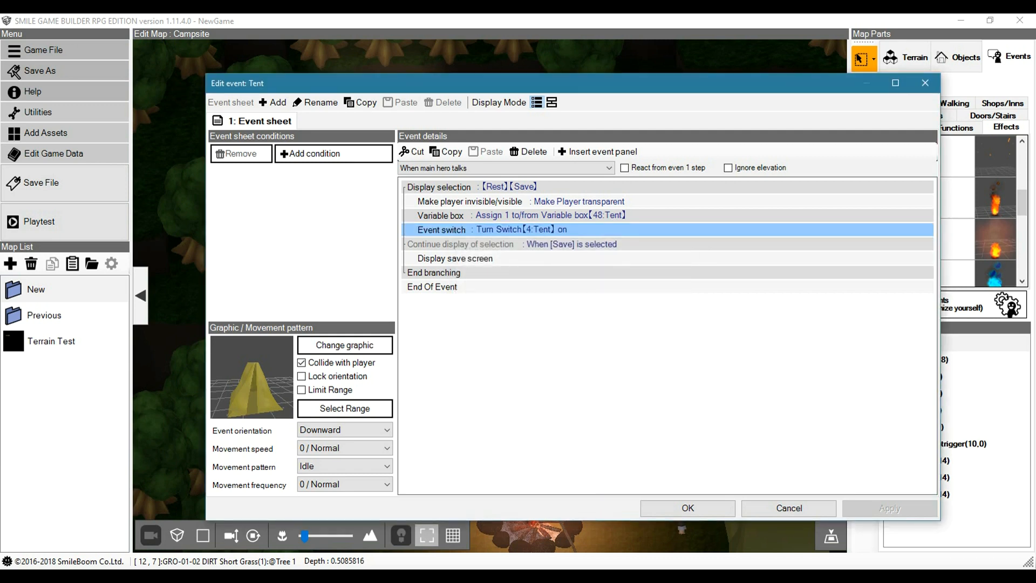
left_click(512, 244)
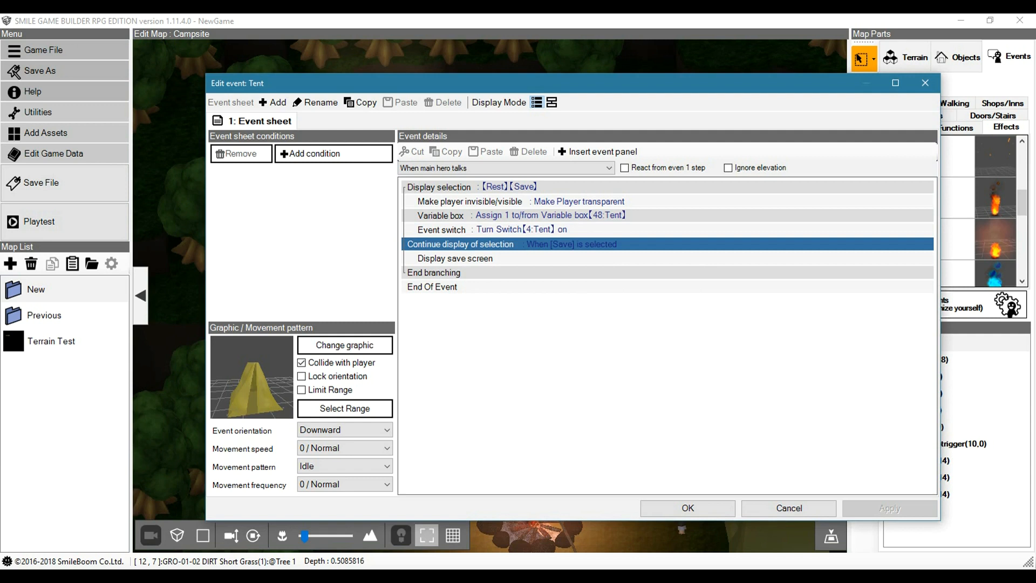
left_click(468, 259)
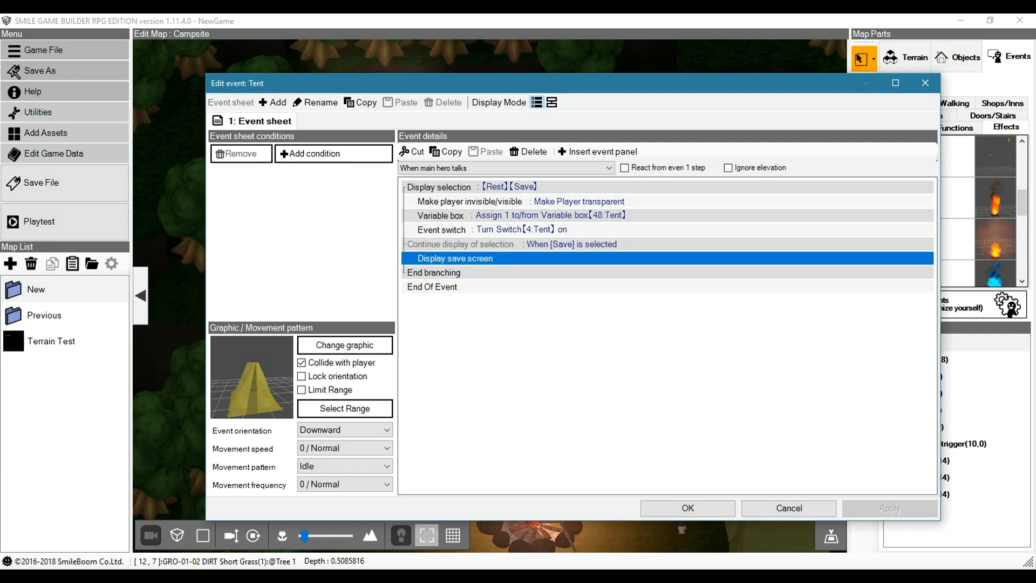
double_click(469, 258)
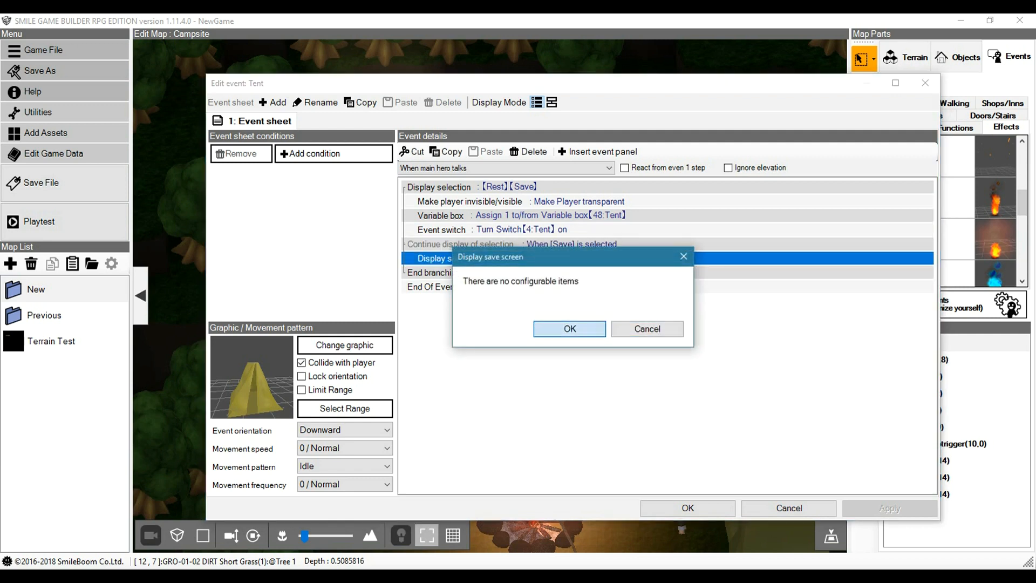
left_click(570, 329)
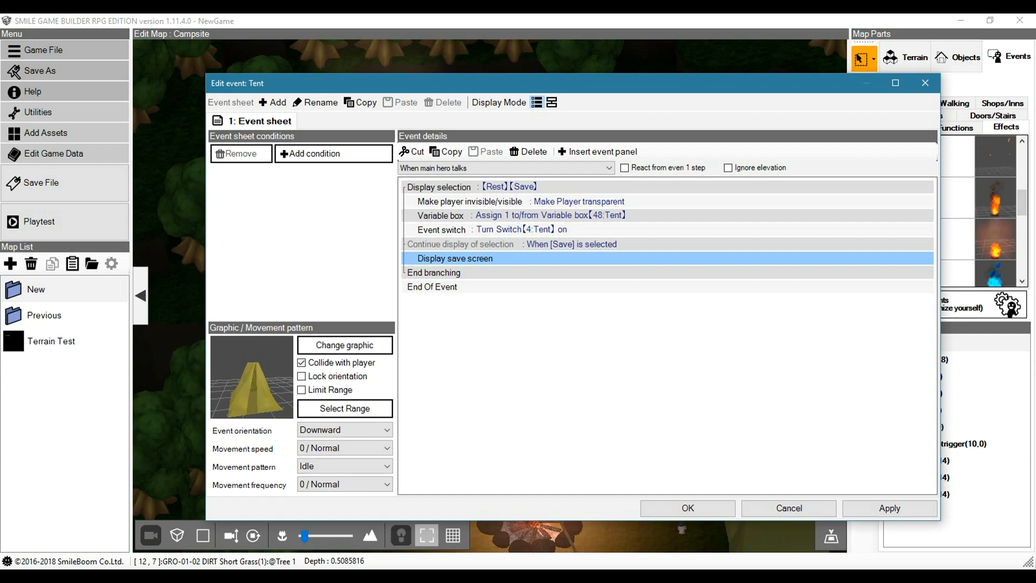
View the Allow/disallow save command's options from the end of the Tent event without adding it, and close the event
double_click(518, 286)
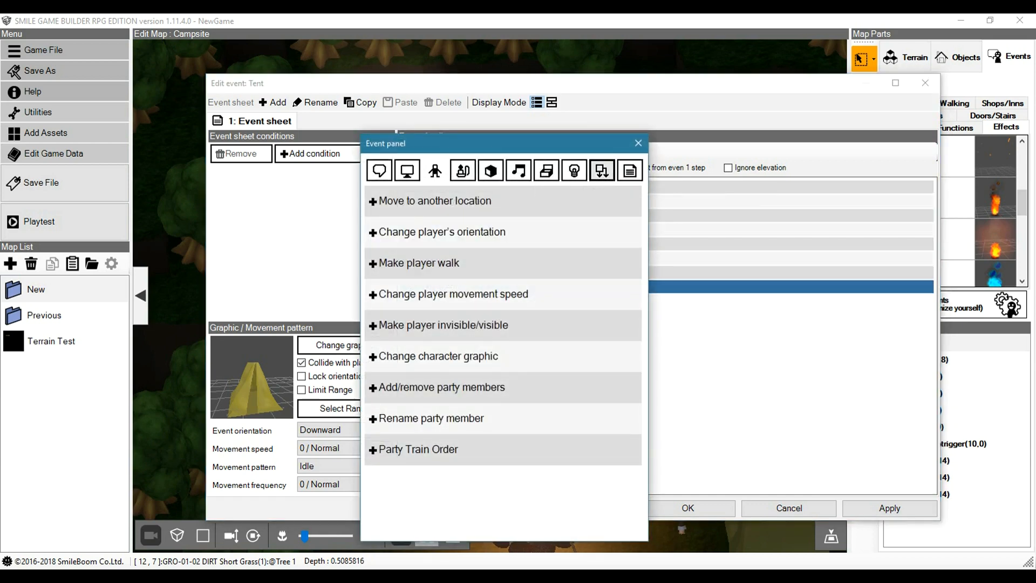
left_click(601, 170)
left_click(575, 170)
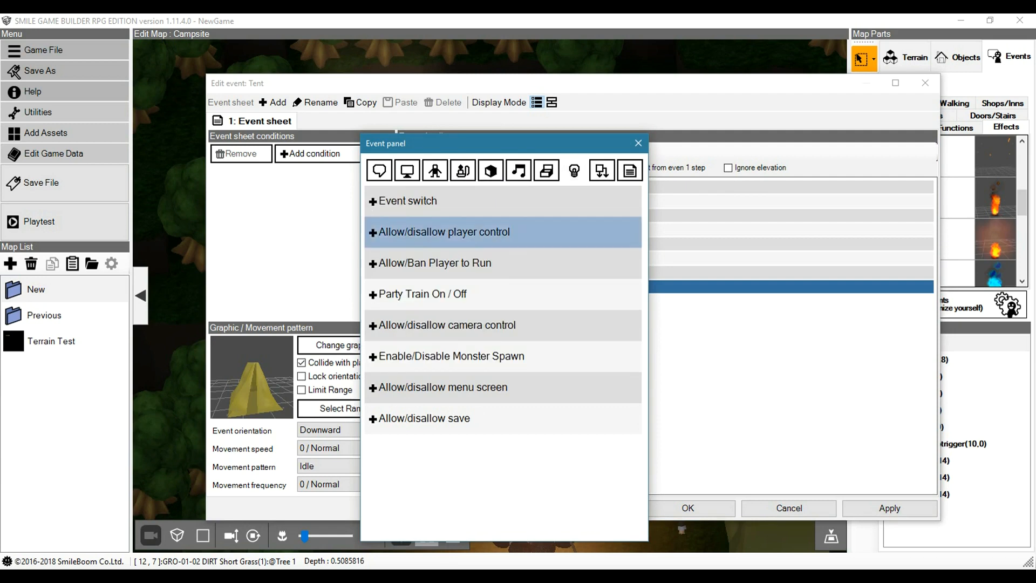
left_click(425, 418)
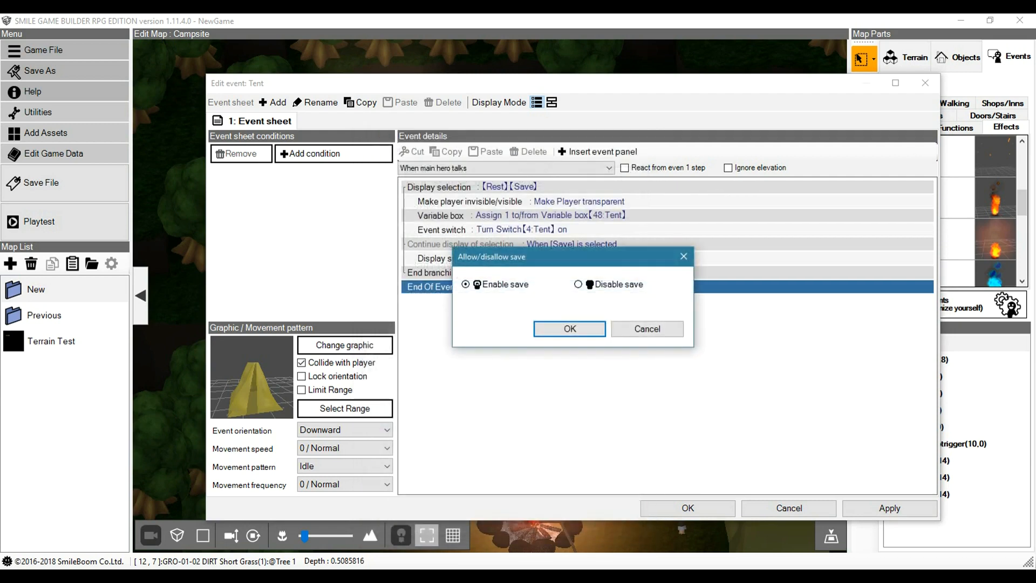
left_click(578, 284)
left_click(647, 329)
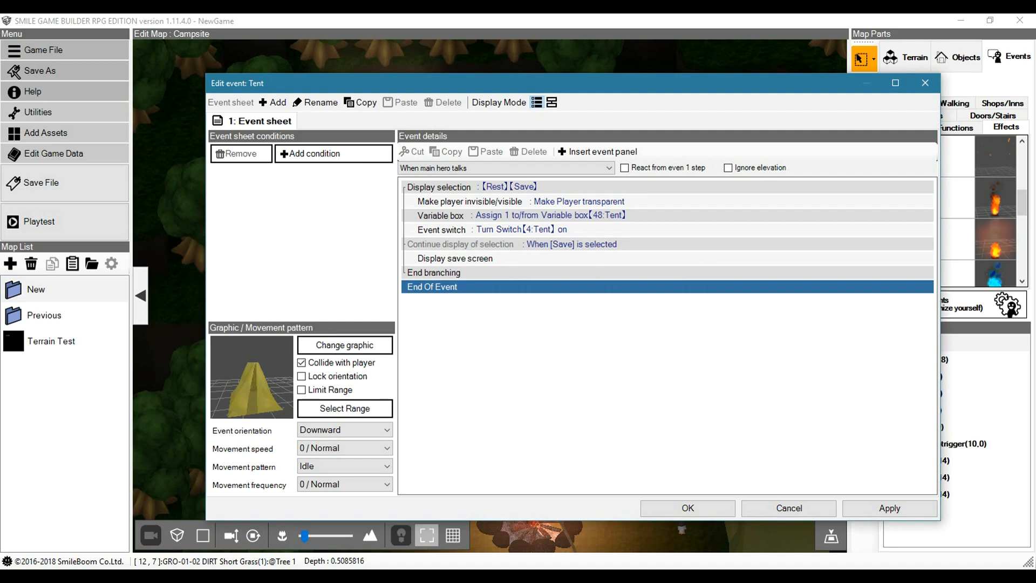
left_click(688, 508)
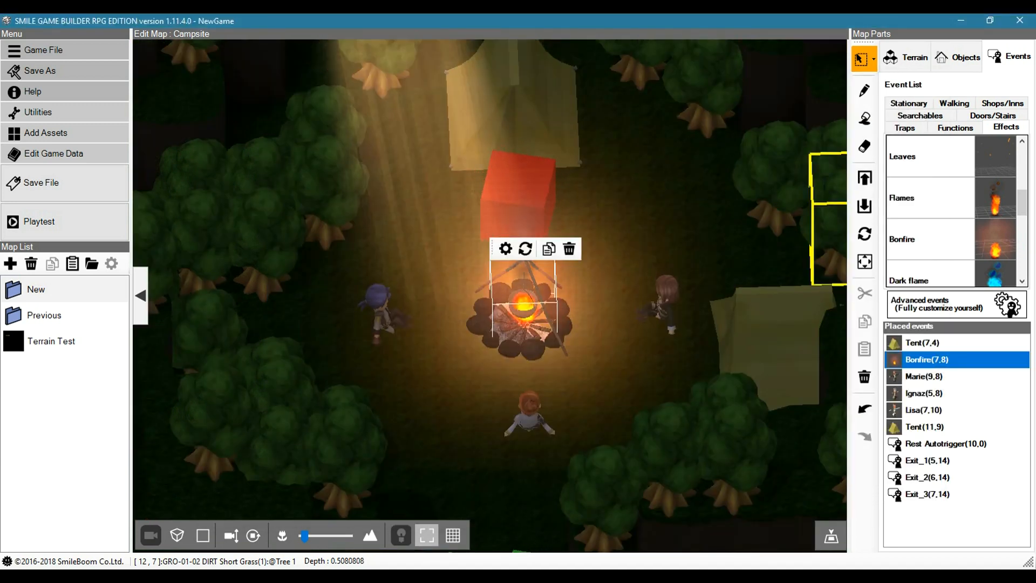
Find Bonfire among the effect events and inspect the event sheet of the Bonfire placed at (7,8)
left_click(1007, 128)
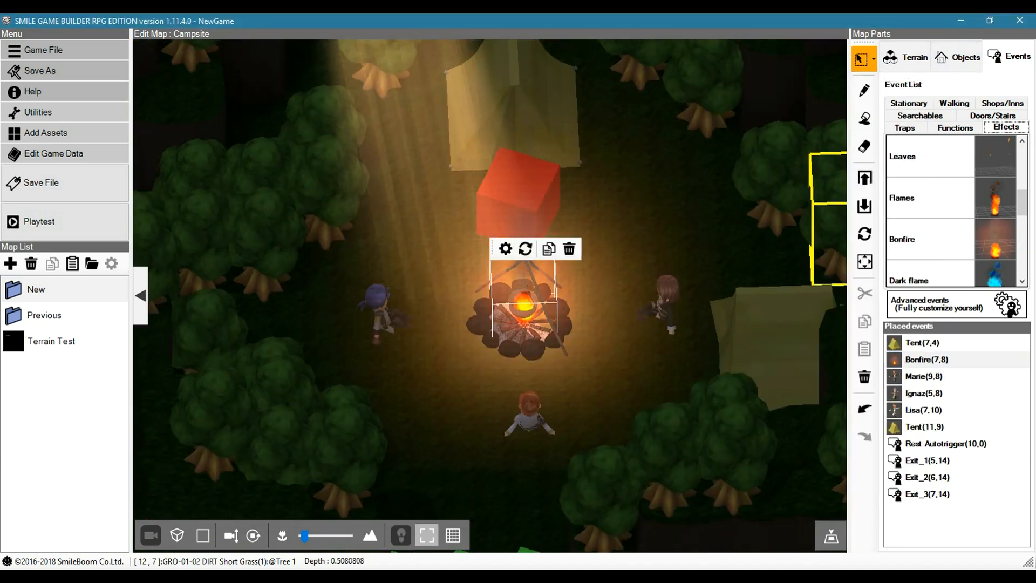
left_click(930, 239)
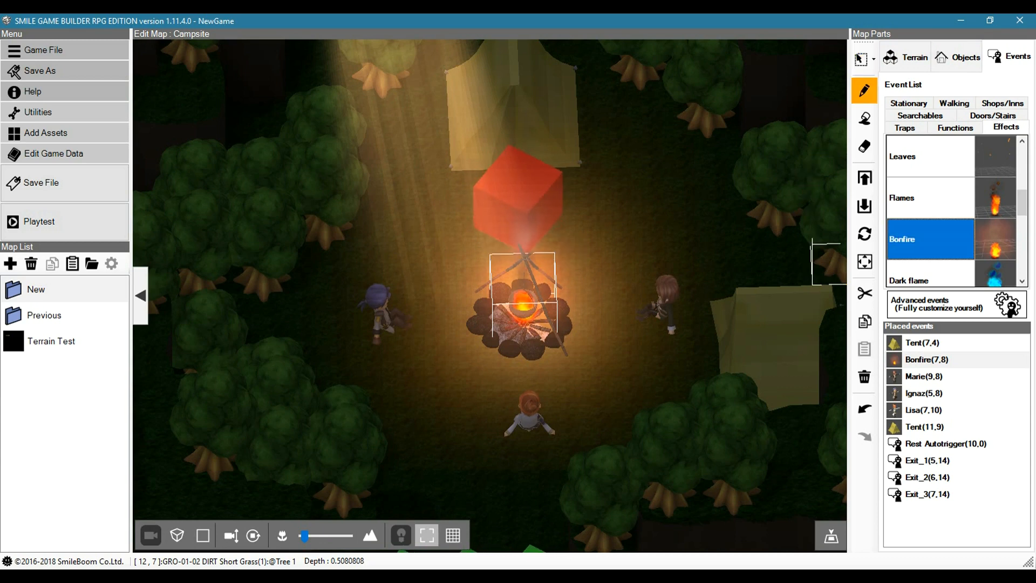
left_click(927, 359)
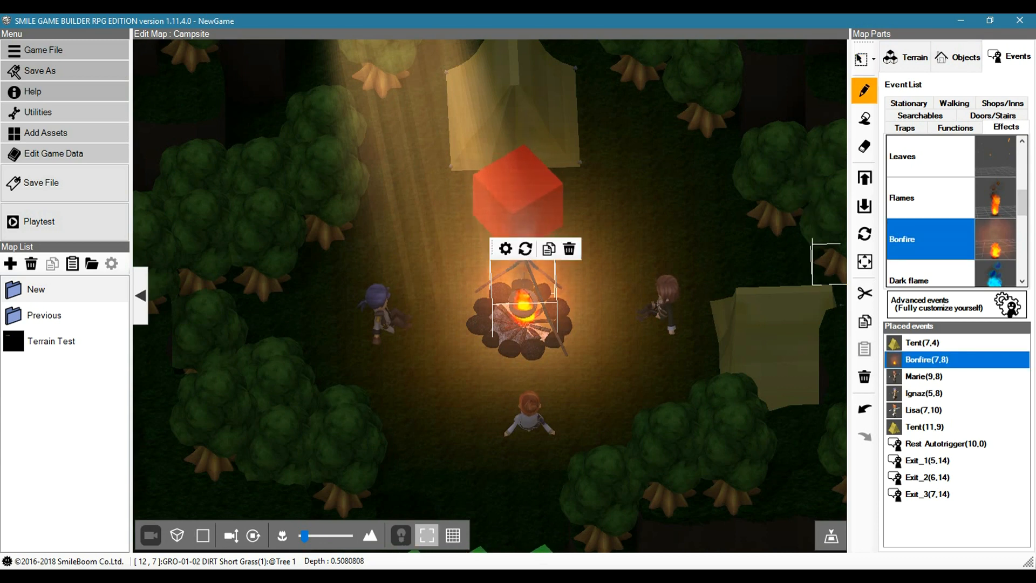
double_click(926, 359)
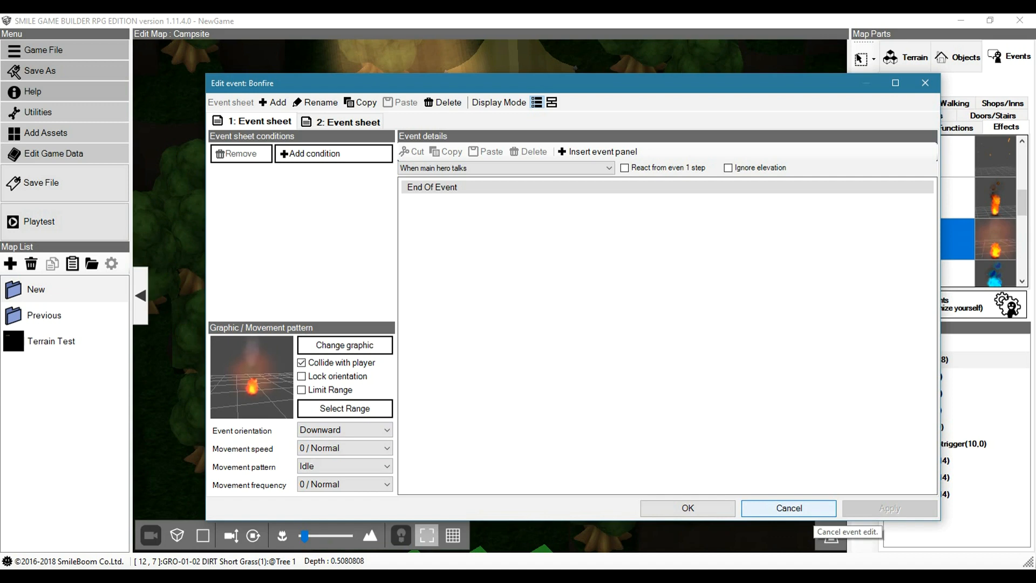
left_click(814, 513)
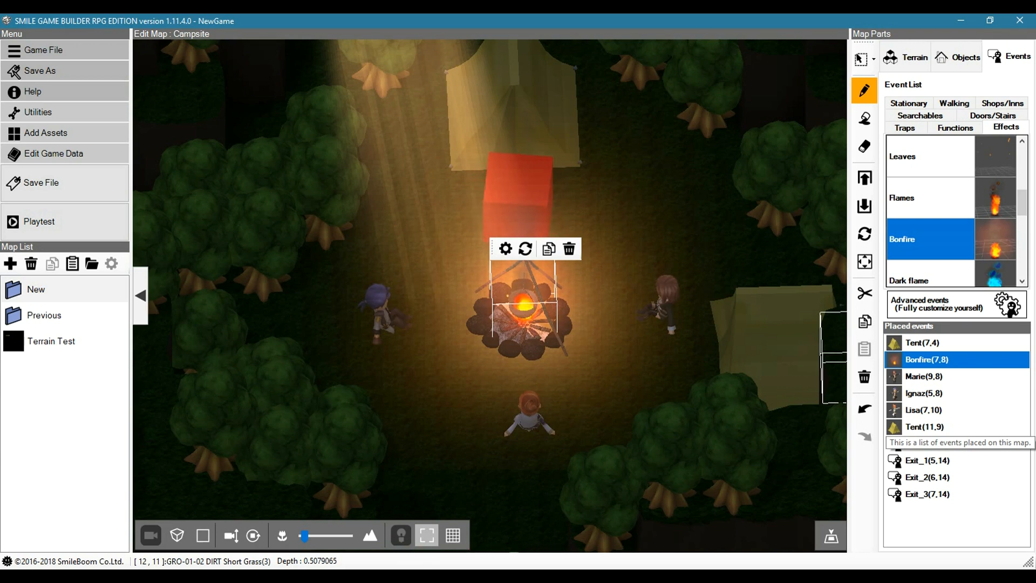
Open the placed Marie event and review the first sheet's Quest ID check, dialogue and party condition
left_click(924, 376)
double_click(924, 377)
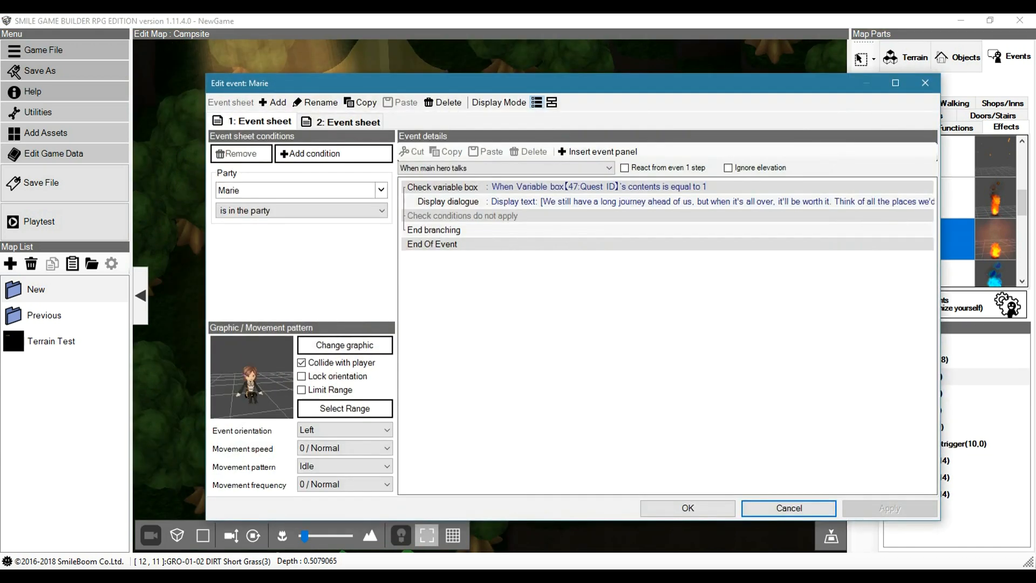
left_click(556, 187)
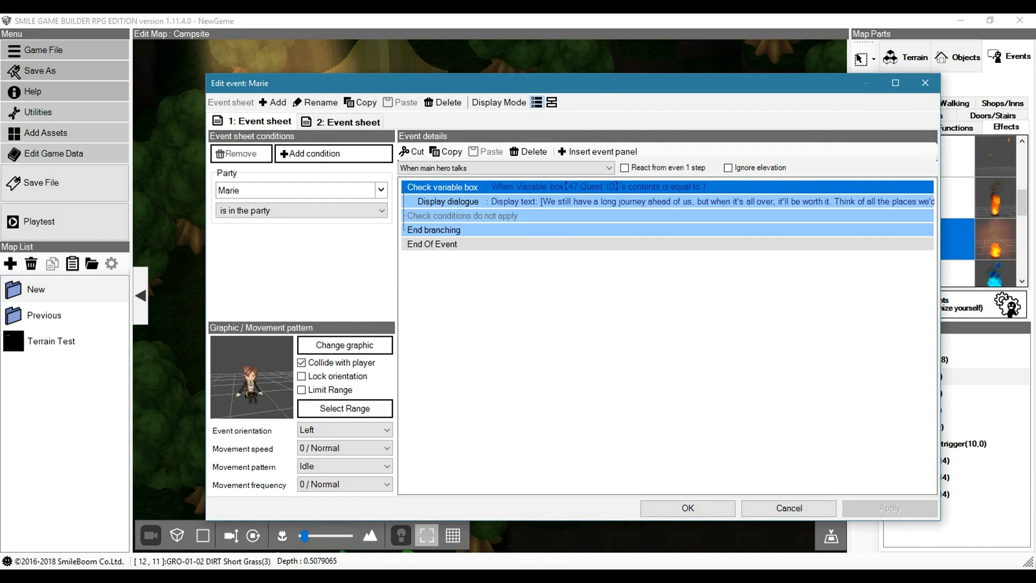
left_click(556, 201)
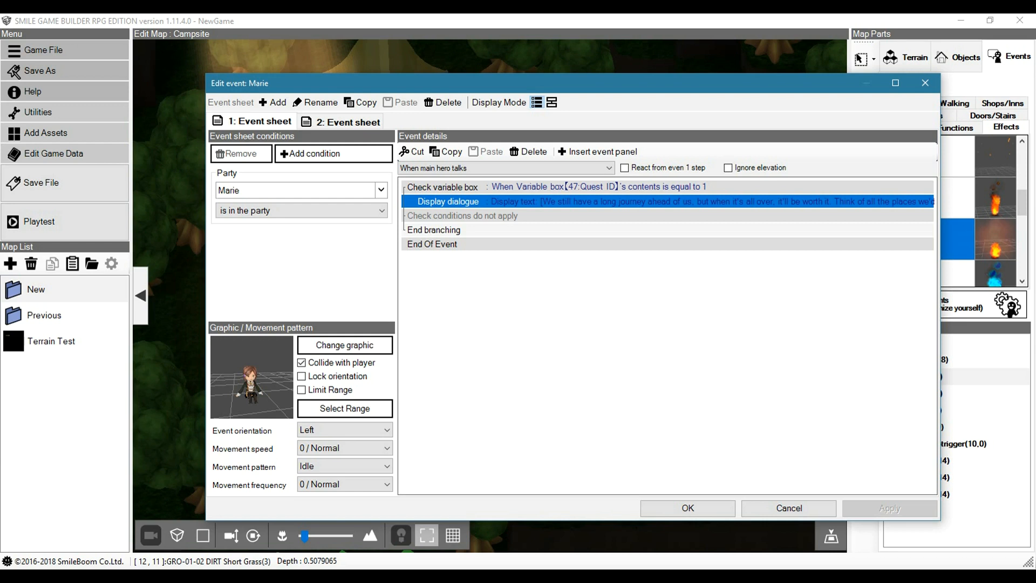
left_click(302, 174)
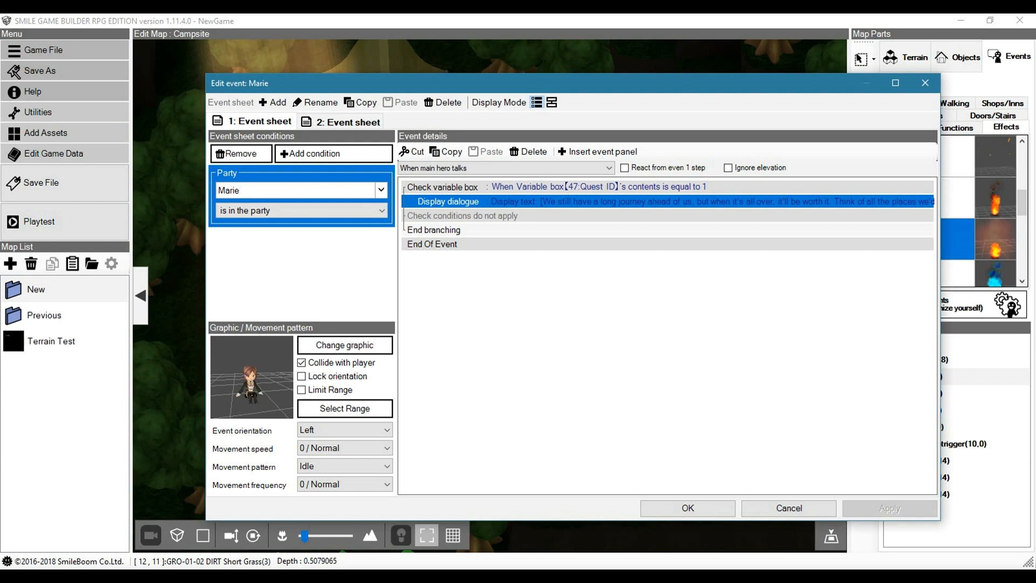
Review the Tent variable and party conditions on the Marie event's second sheet, and close the event without changes
left_click(348, 121)
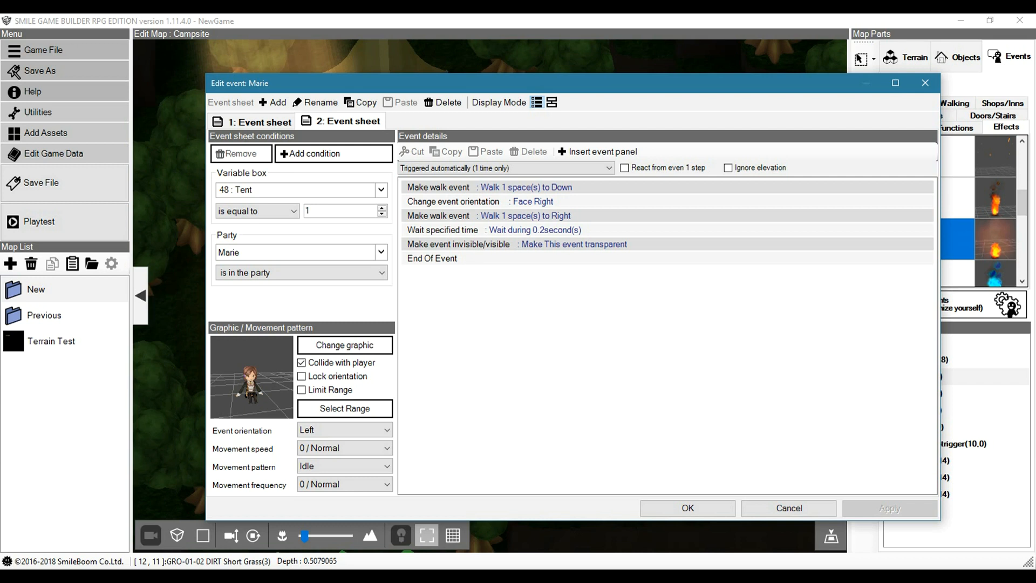
left_click(324, 173)
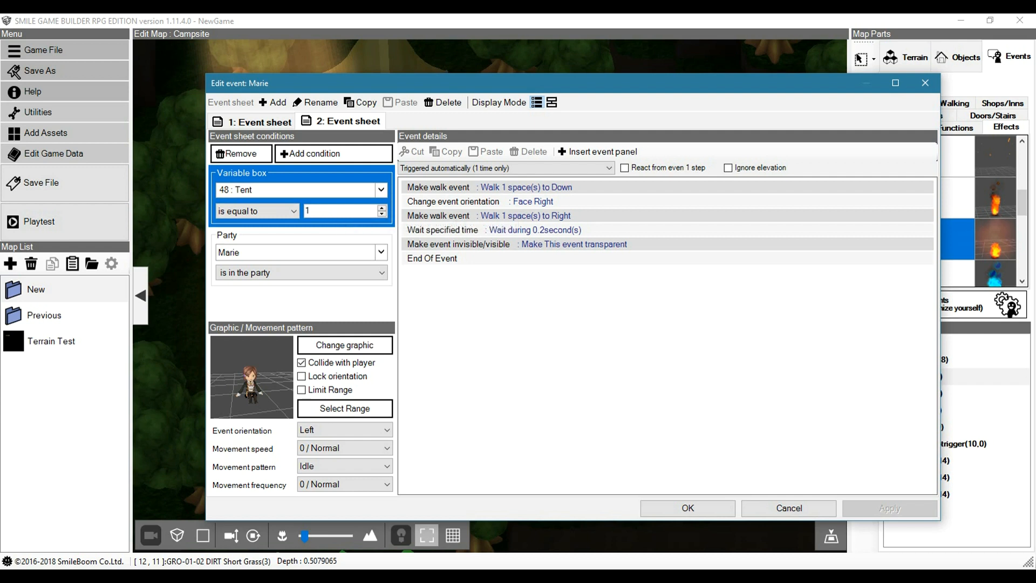
left_click(313, 235)
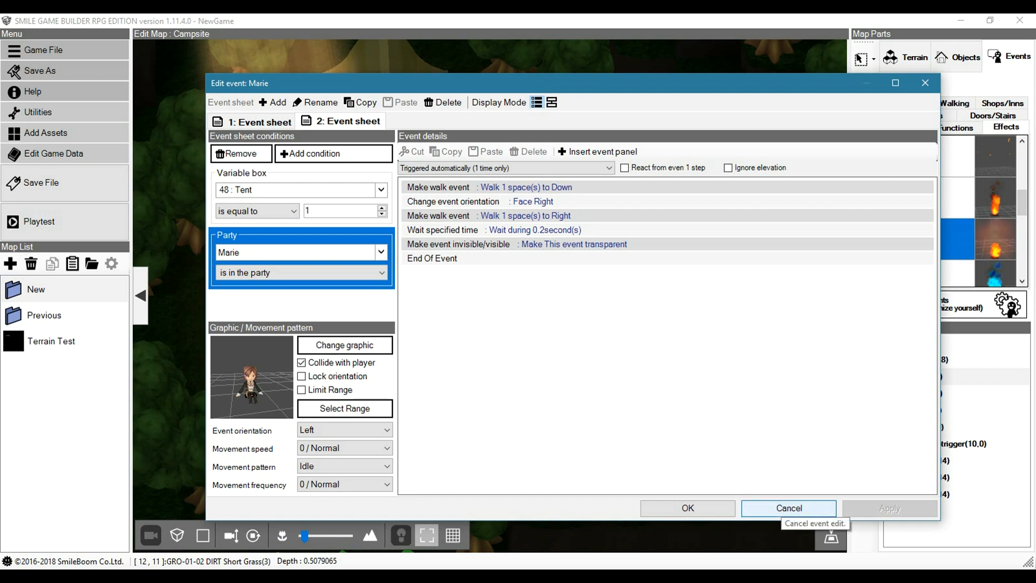
left_click(789, 508)
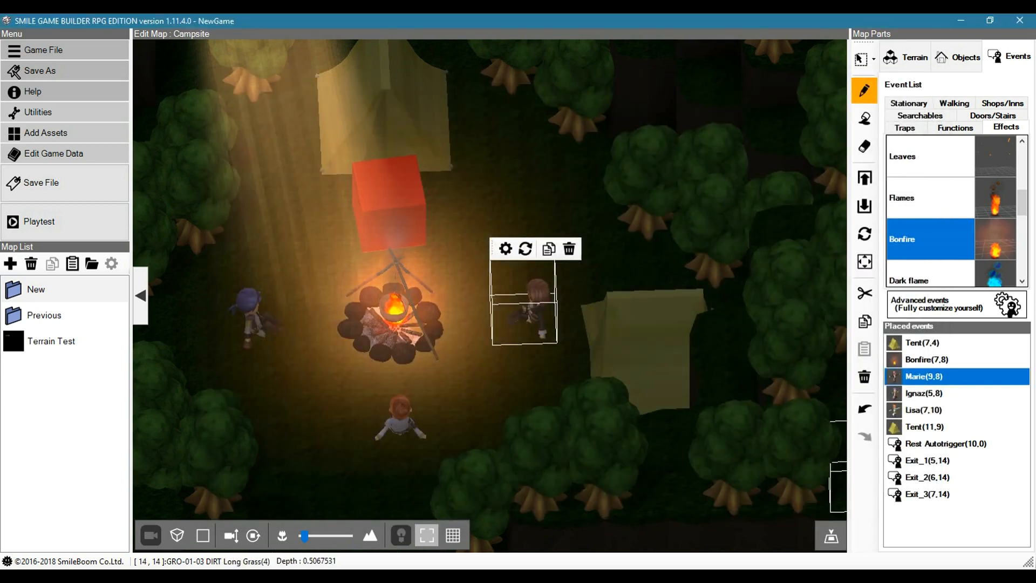
Review the walking, orientation and party condition settings on both sheets of the placed Lisa event, and close it without changes
double_click(924, 411)
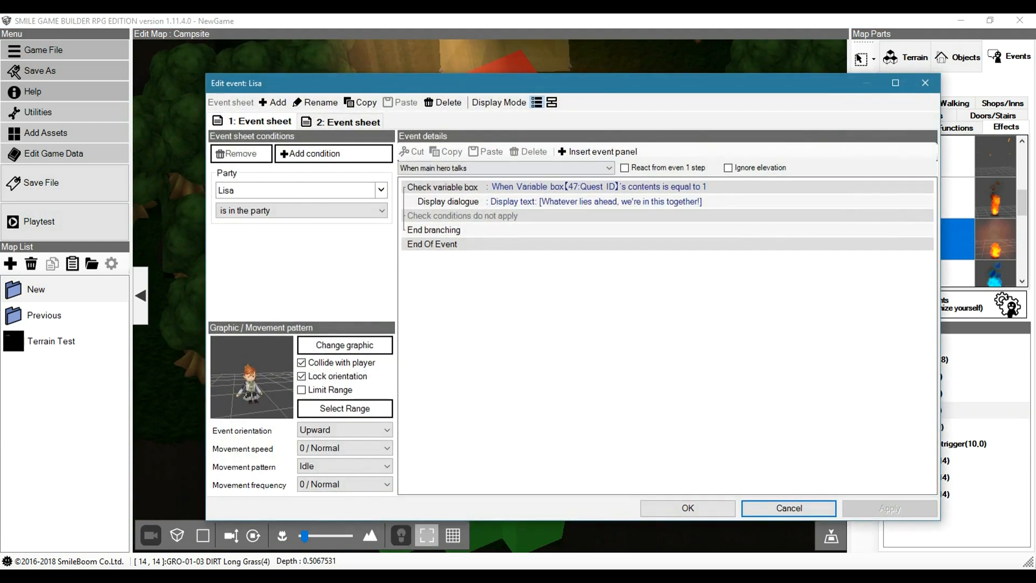
left_click(349, 122)
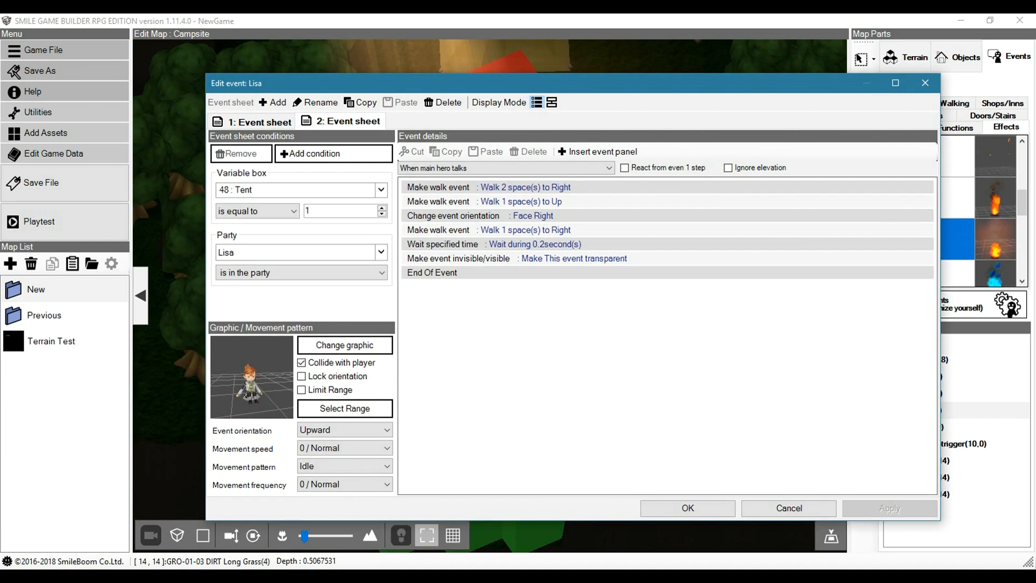
left_click(521, 202)
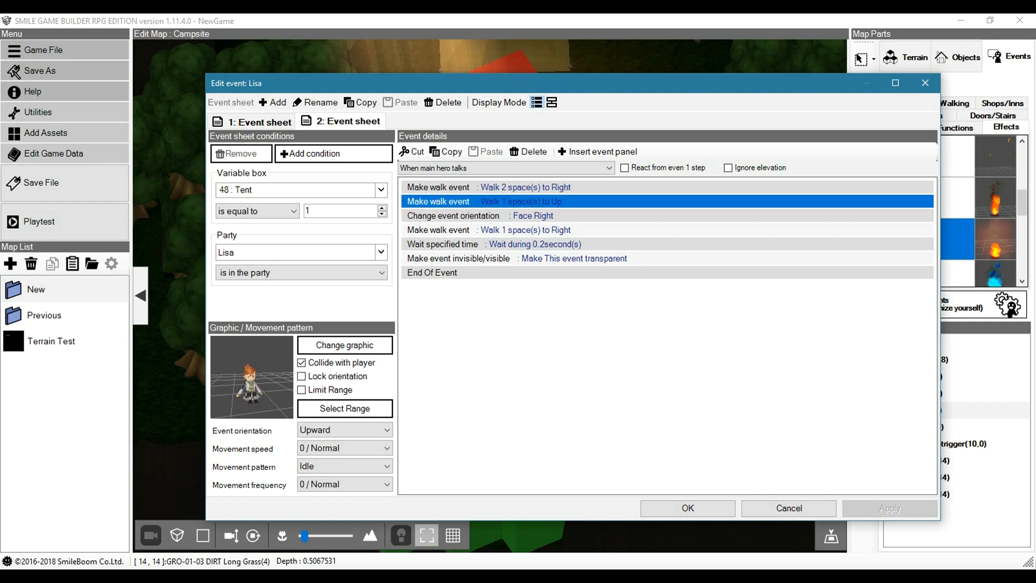
left_click(521, 216)
left_click(521, 230)
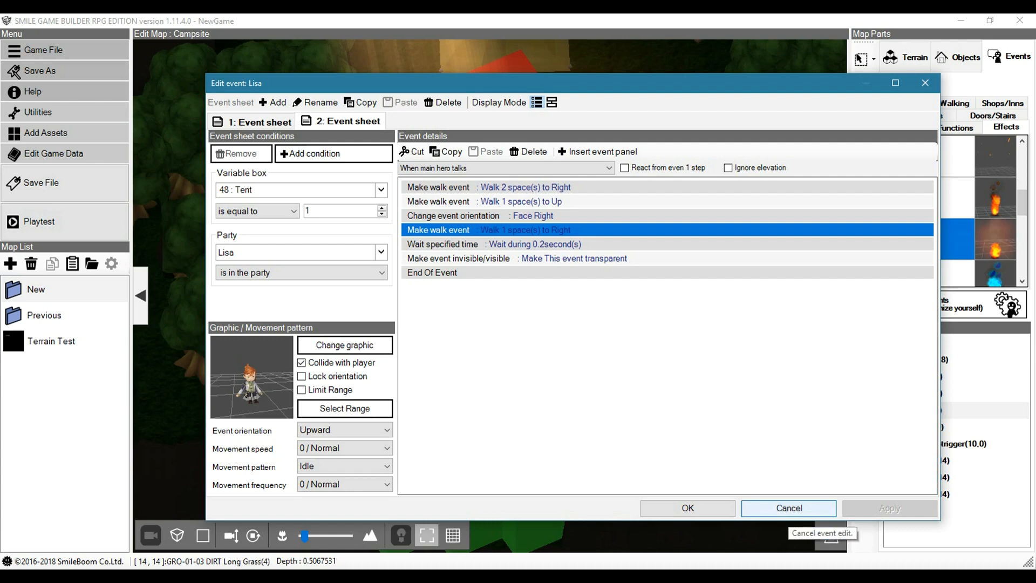
left_click(789, 508)
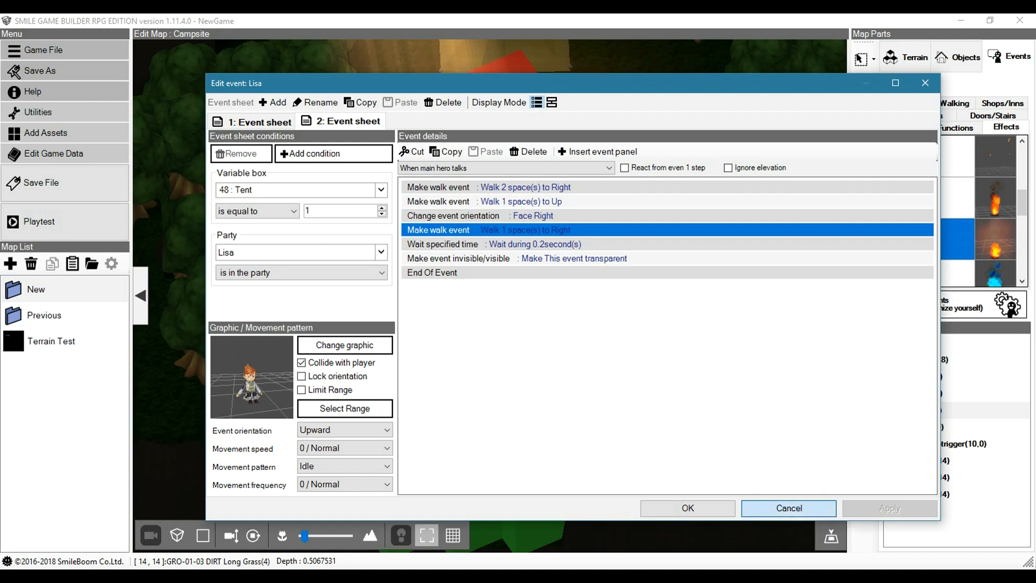
Review the walk and orientation commands on the second sheet of the placed Ignaz event, and close it without changes
double_click(924, 393)
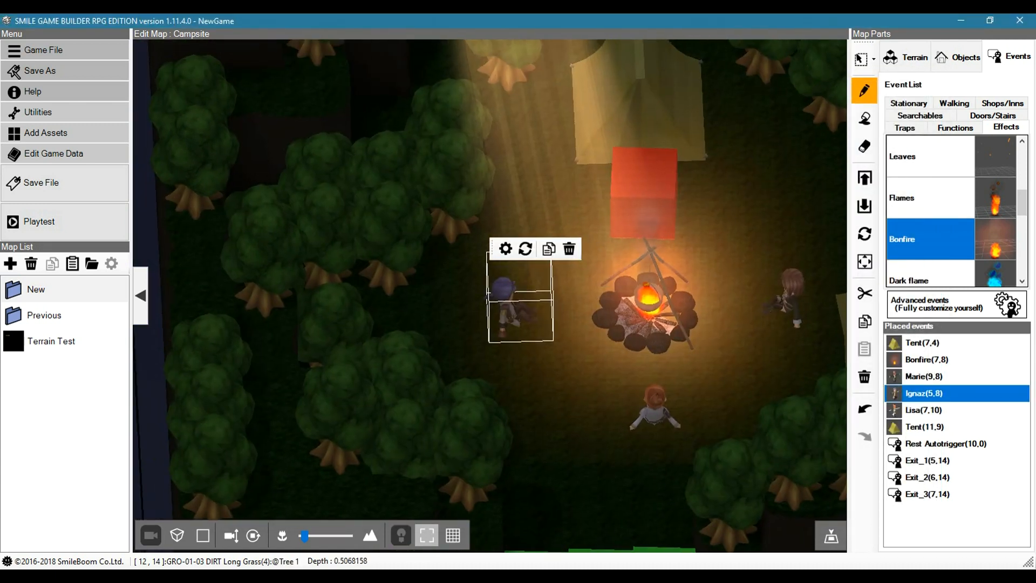
left_click(349, 120)
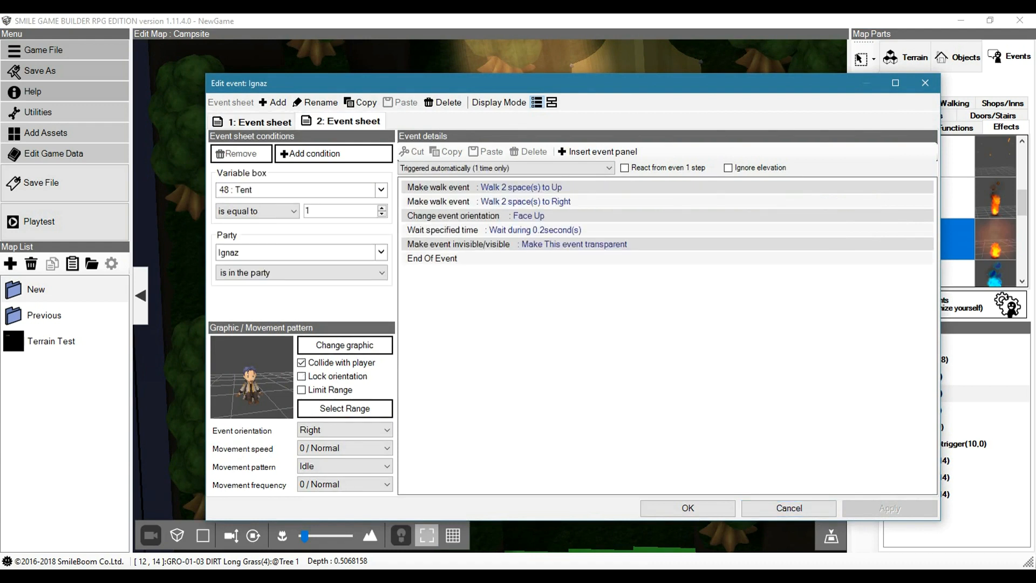
left_click(512, 187)
left_click(512, 201)
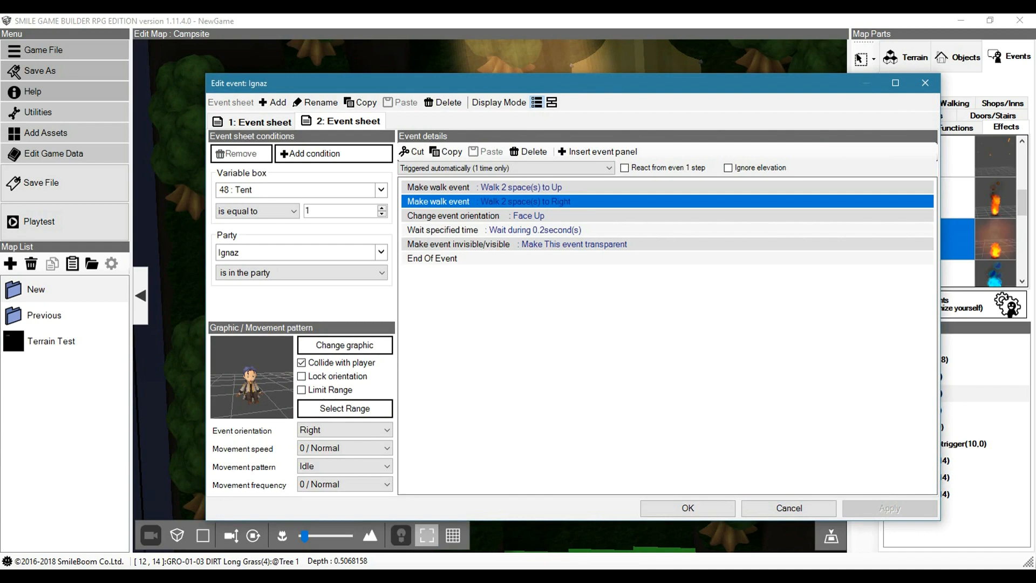
left_click(512, 216)
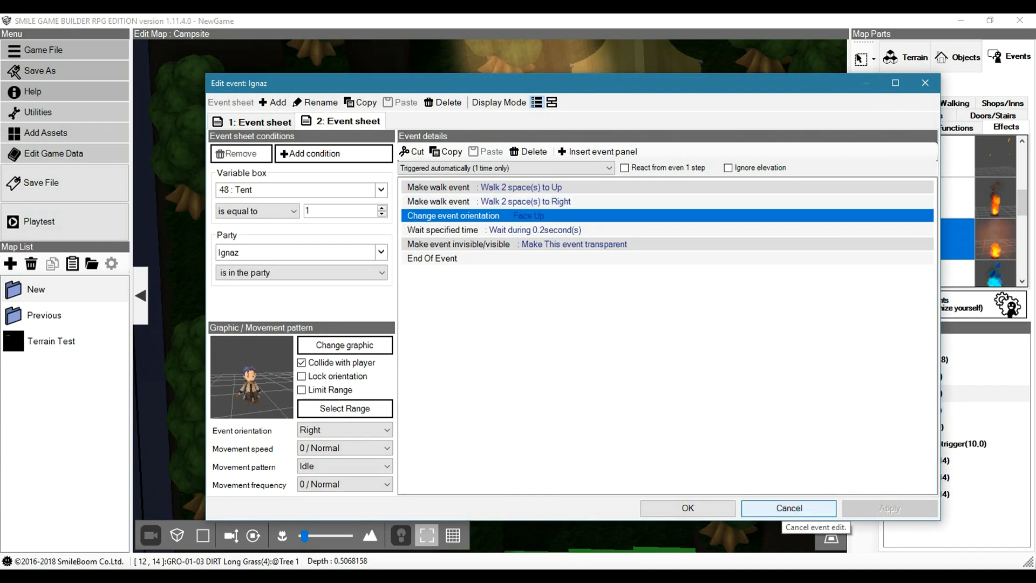
left_click(790, 508)
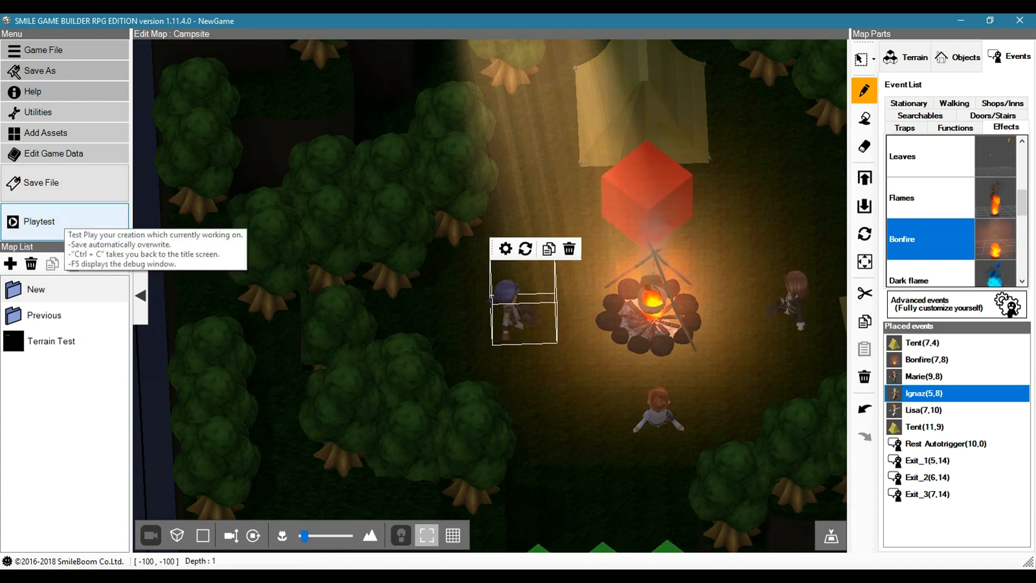
Playtest the game, open the save screen through the tent's Save choice, and leave it without saving
left_click(59, 221)
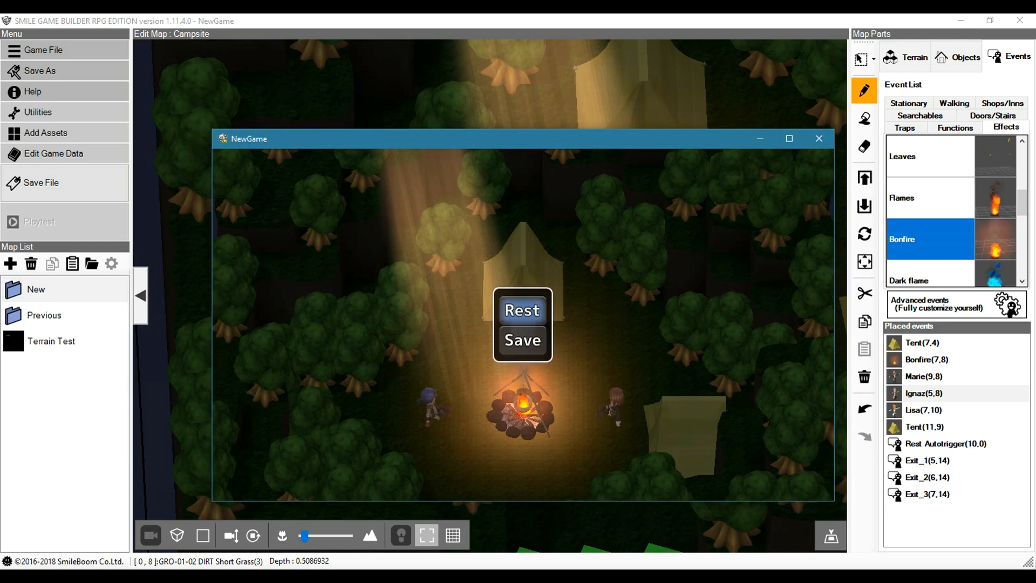
key("Down")
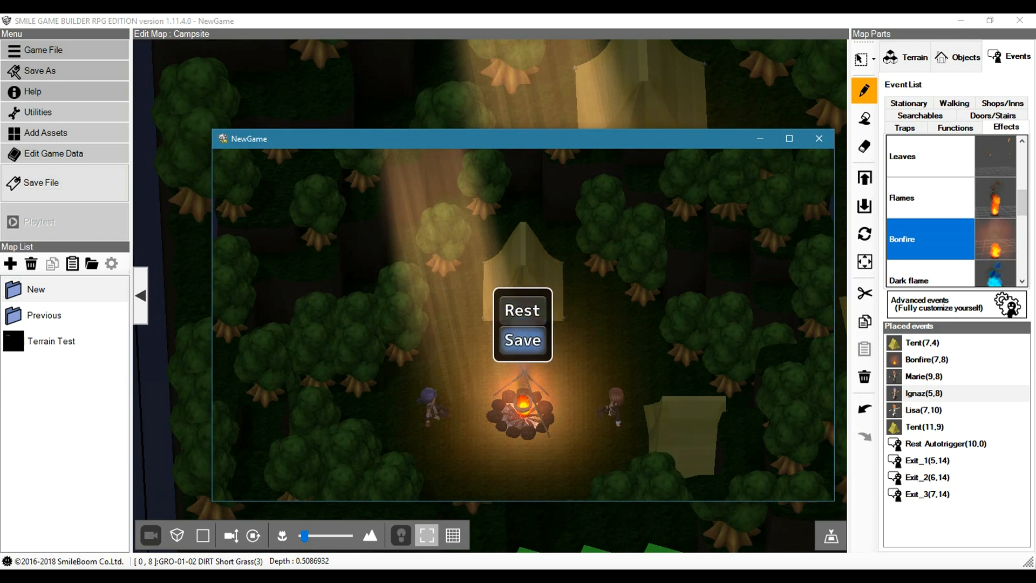
key("Return")
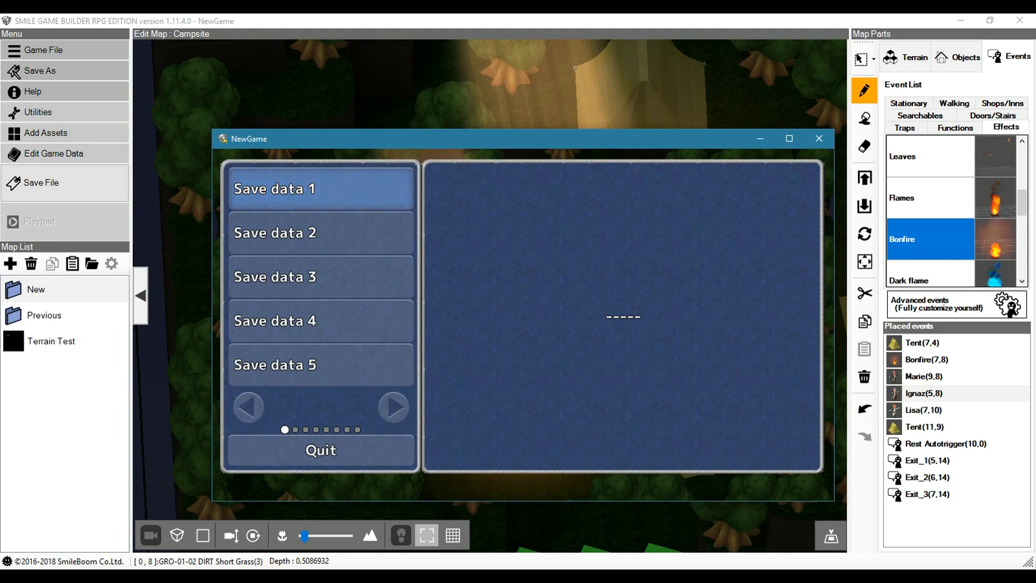
key("Escape")
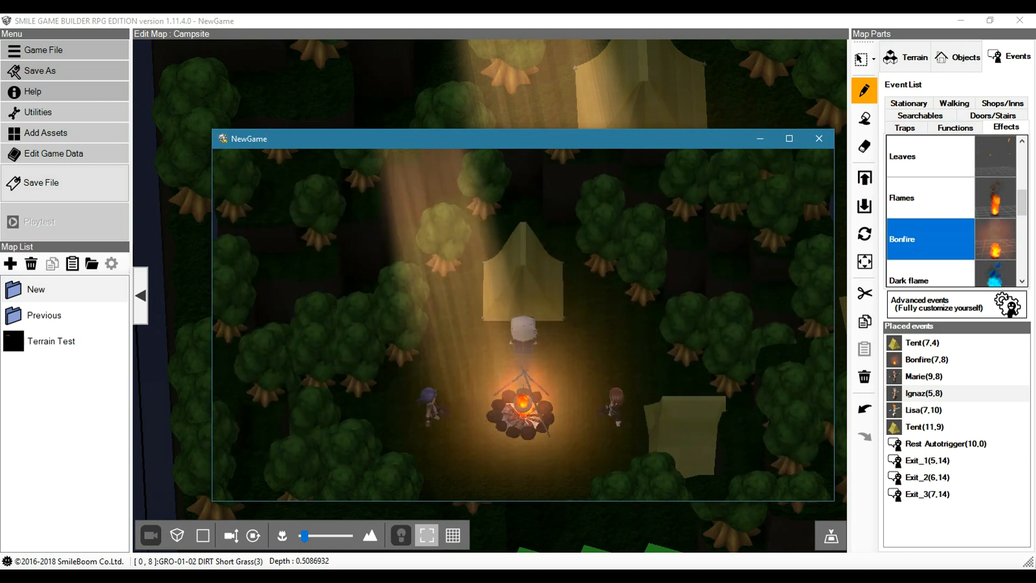
Choose Rest at the tent in the playtest, try the Save choice again after resting, and end the playtest
key("Return")
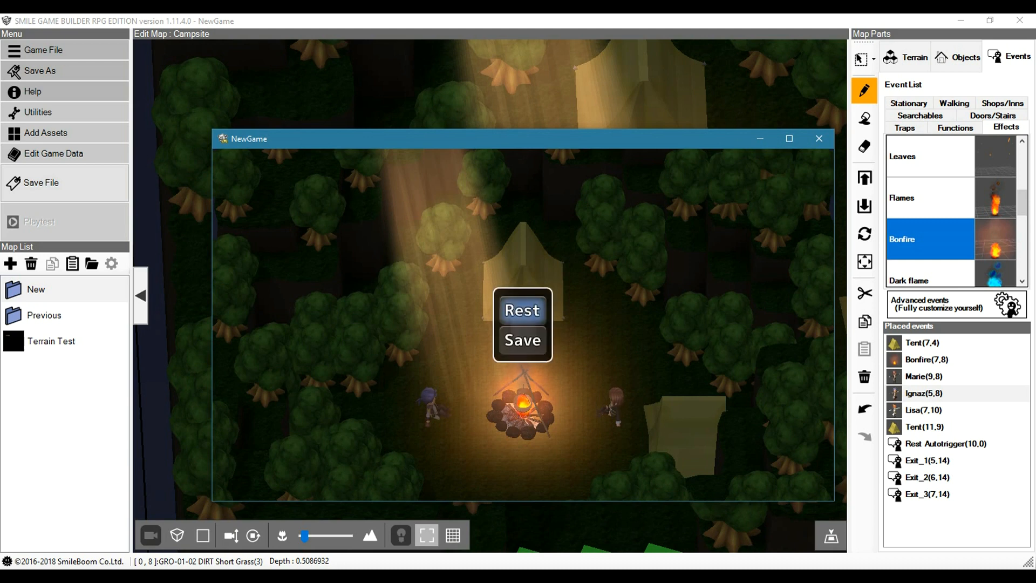
key("Return")
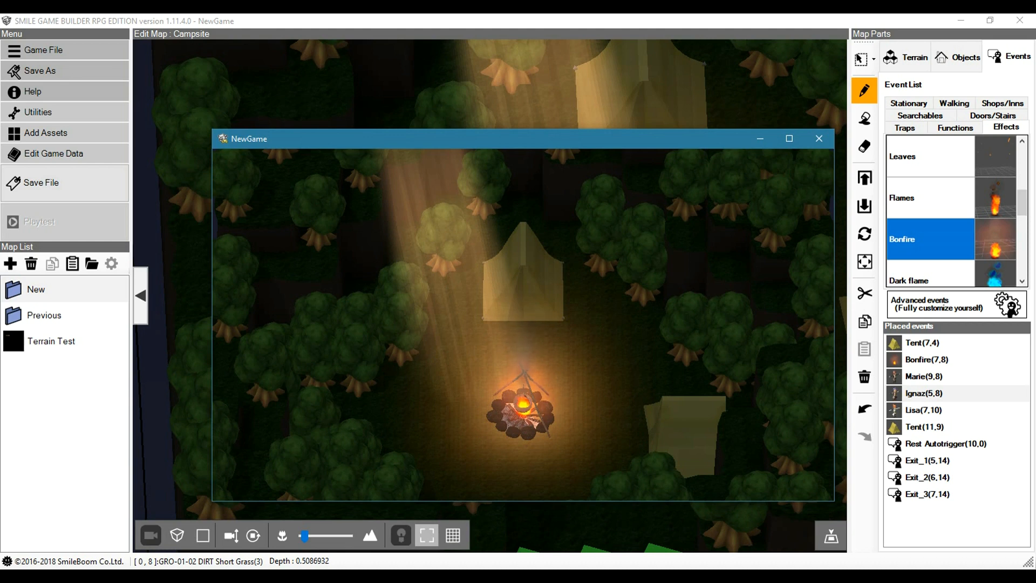
key("Return")
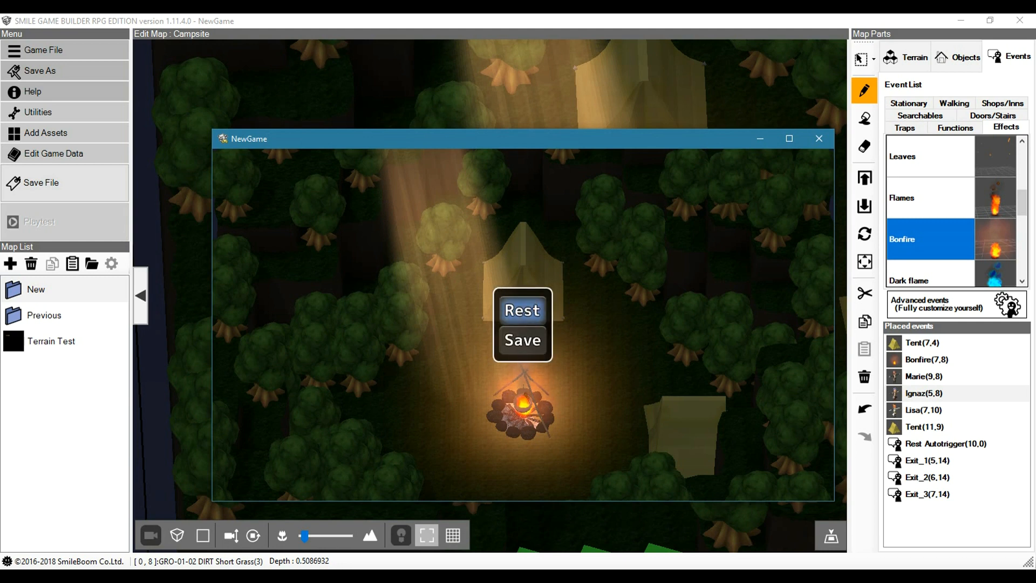
key("Down")
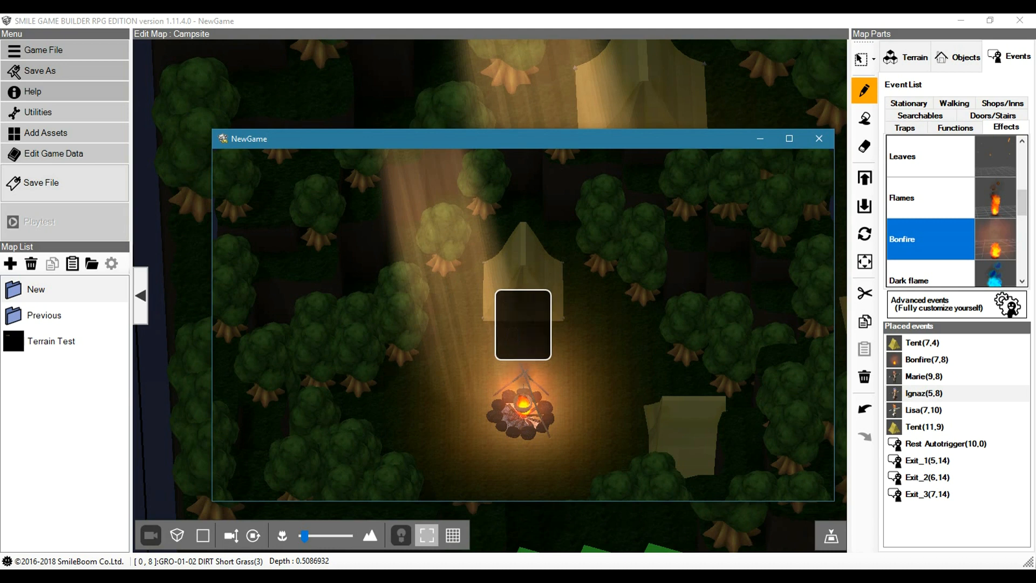
key("Return")
key("Escape")
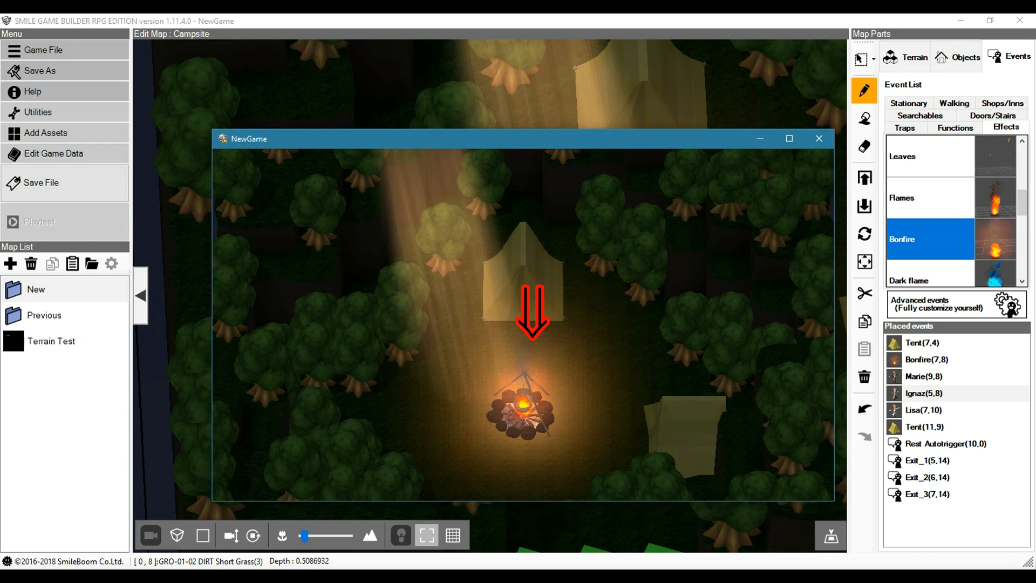
left_click(819, 139)
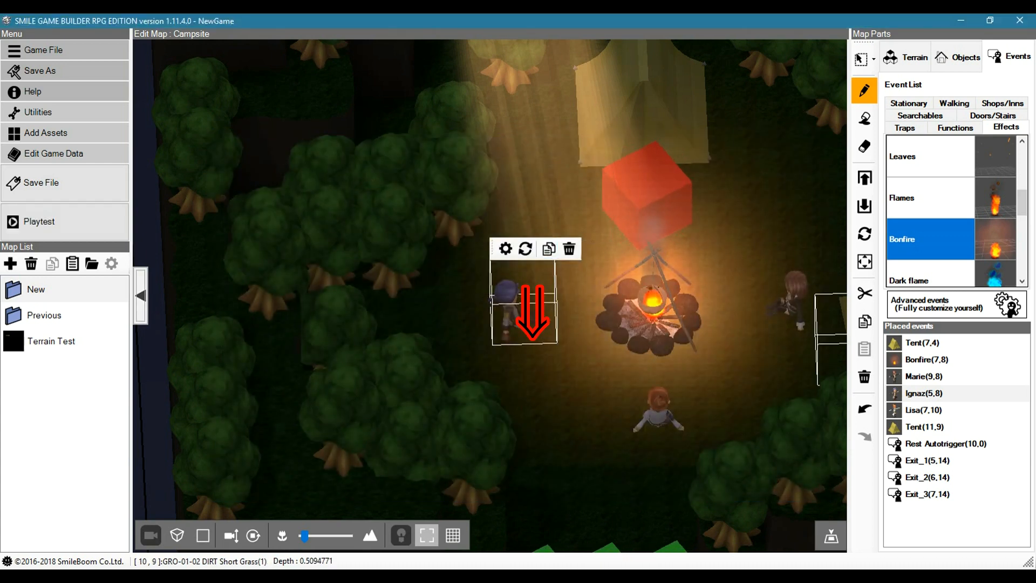
Turn off "Pass through players and events" and "Halt if can't move" for the rightward walk on Ignaz's second sheet, and save the event
double_click(924, 394)
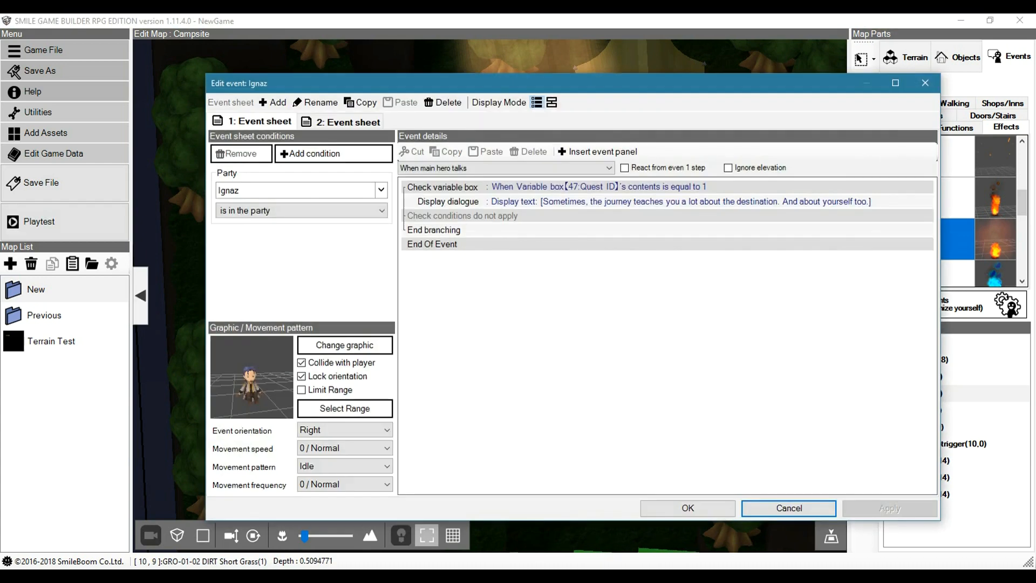
left_click(343, 122)
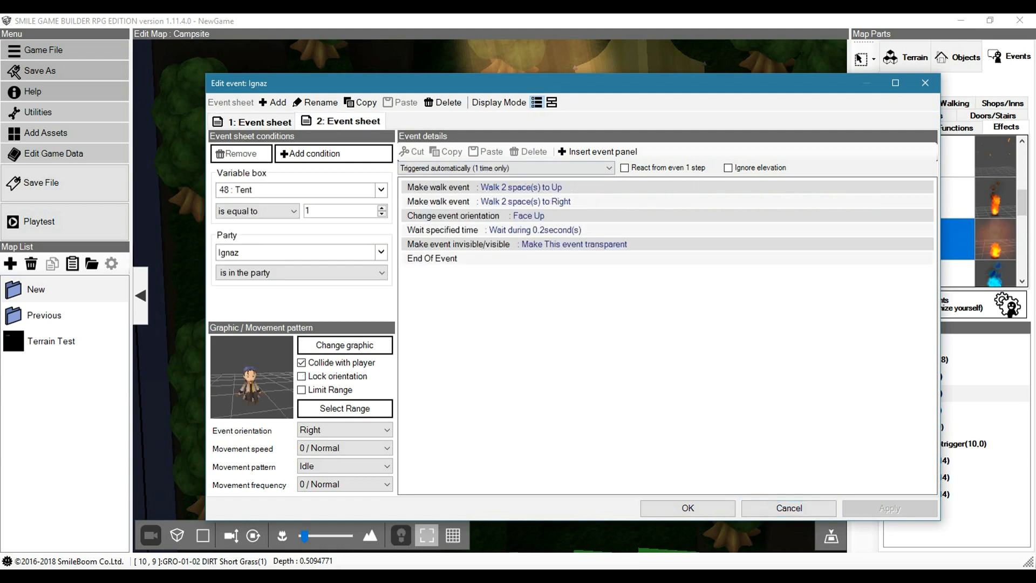
double_click(518, 201)
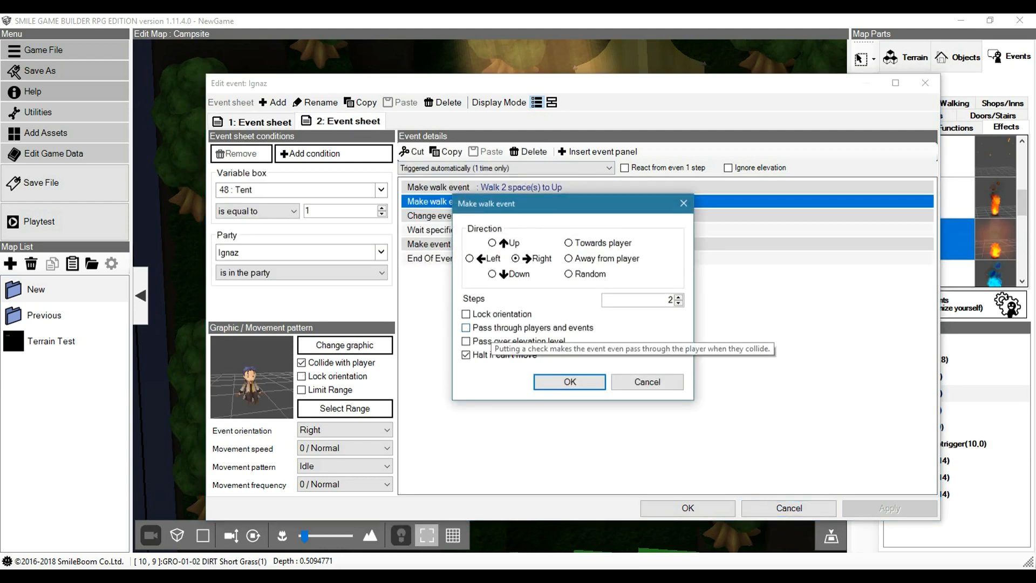
left_click(492, 328)
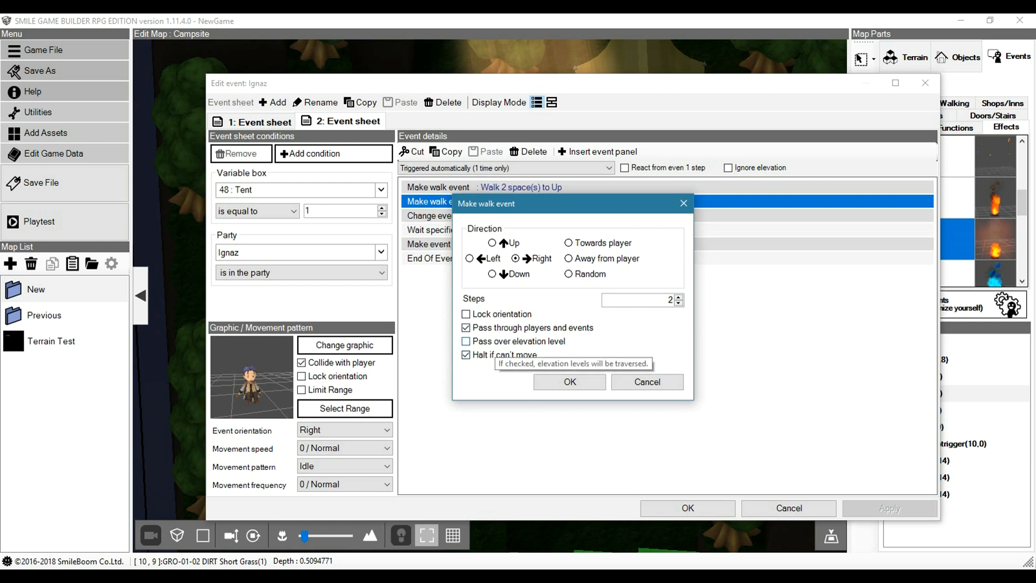
left_click(465, 355)
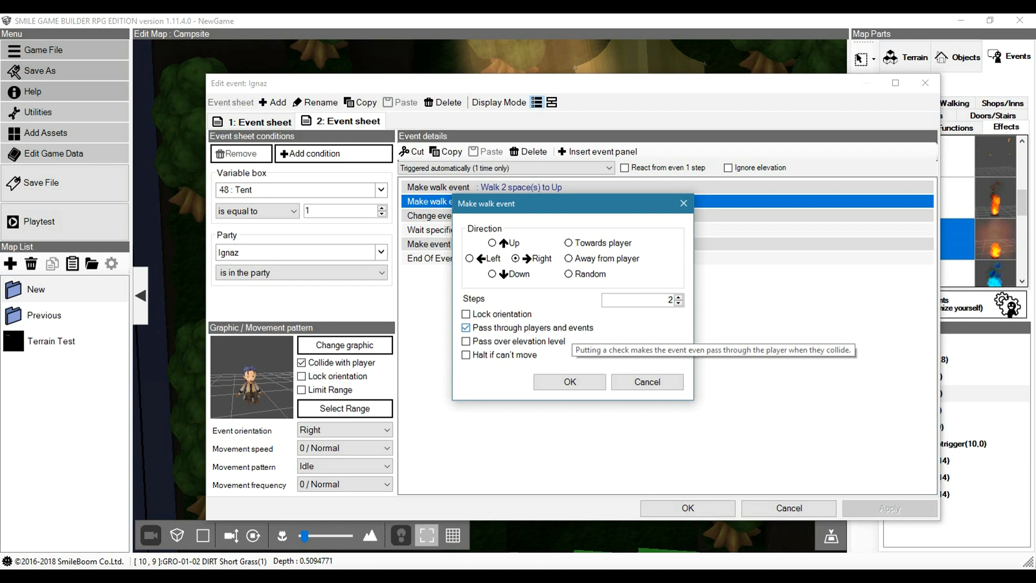
left_click(466, 327)
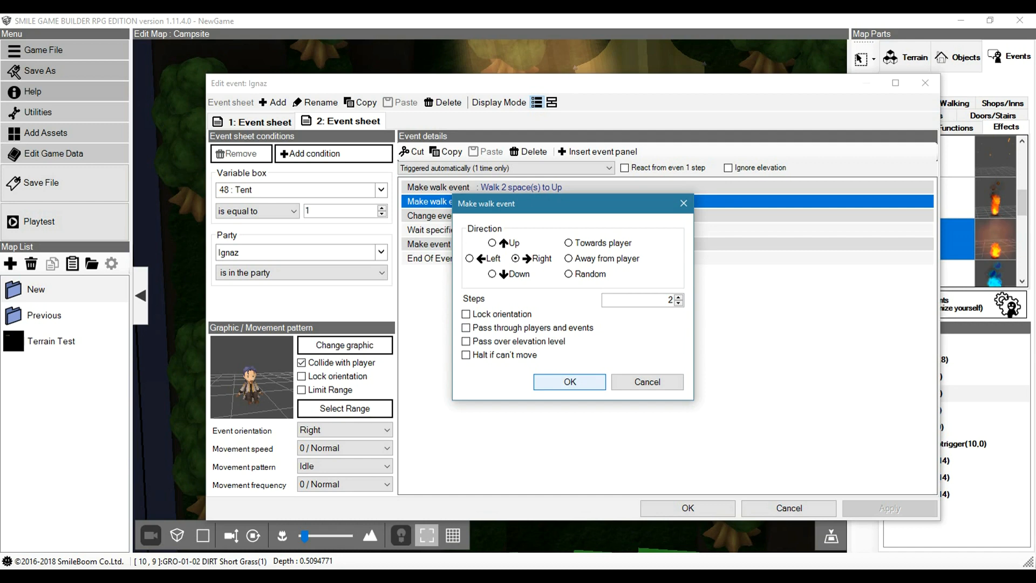
left_click(570, 382)
left_click(688, 508)
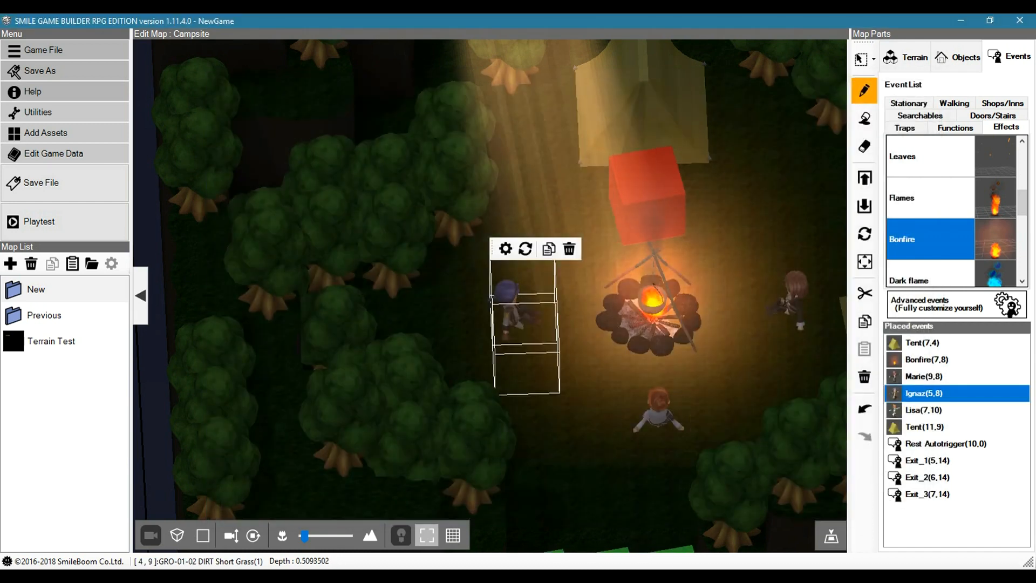
Playtest resting at the tent with Ignaz's changed walk settings, and end the playtest
left_click(39, 221)
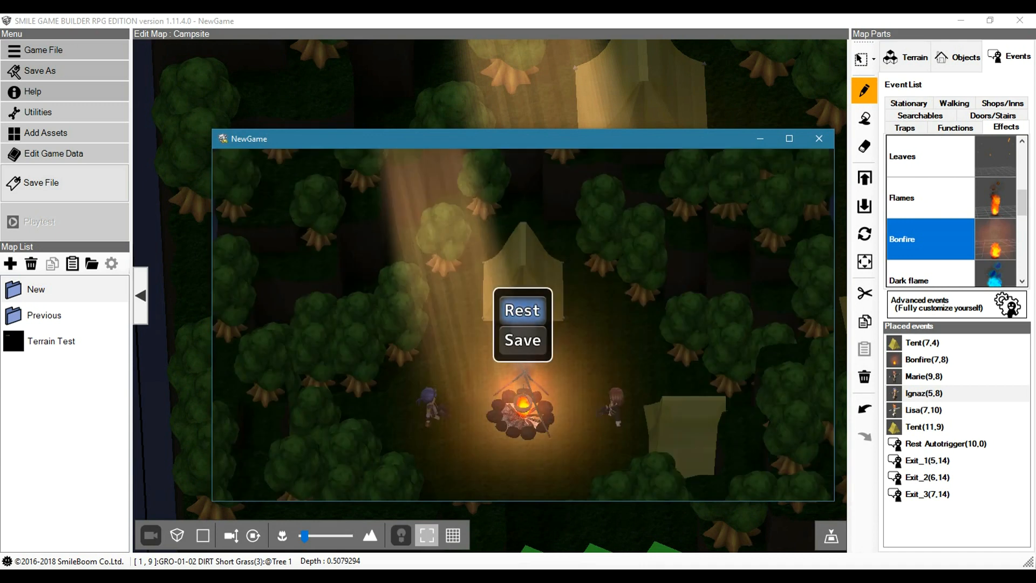
key("Return")
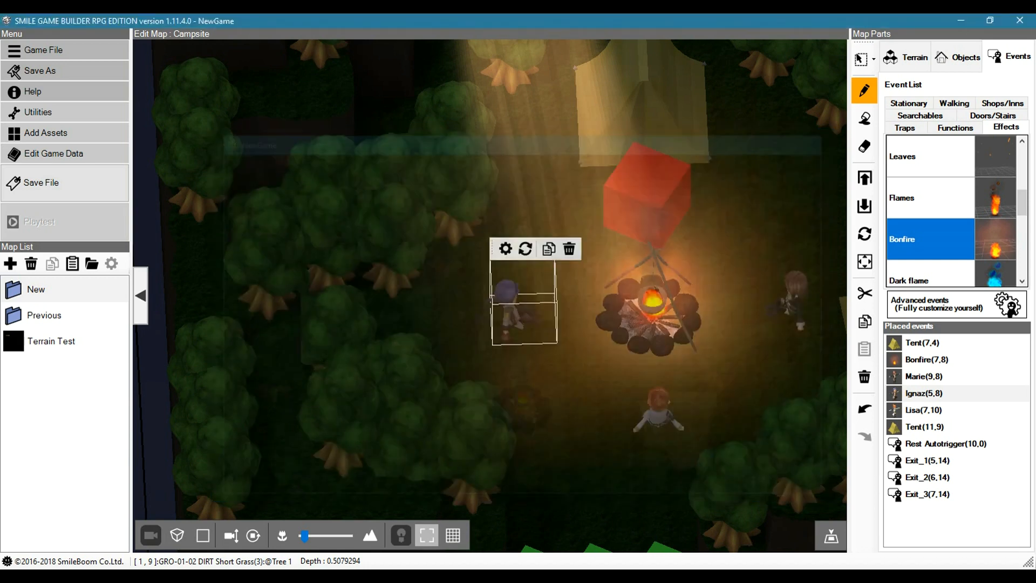
left_click(819, 139)
Enable "Pass through players and events" and "Halt if can't move" for the rightward walk on Ignaz's second sheet, and save the event
double_click(924, 393)
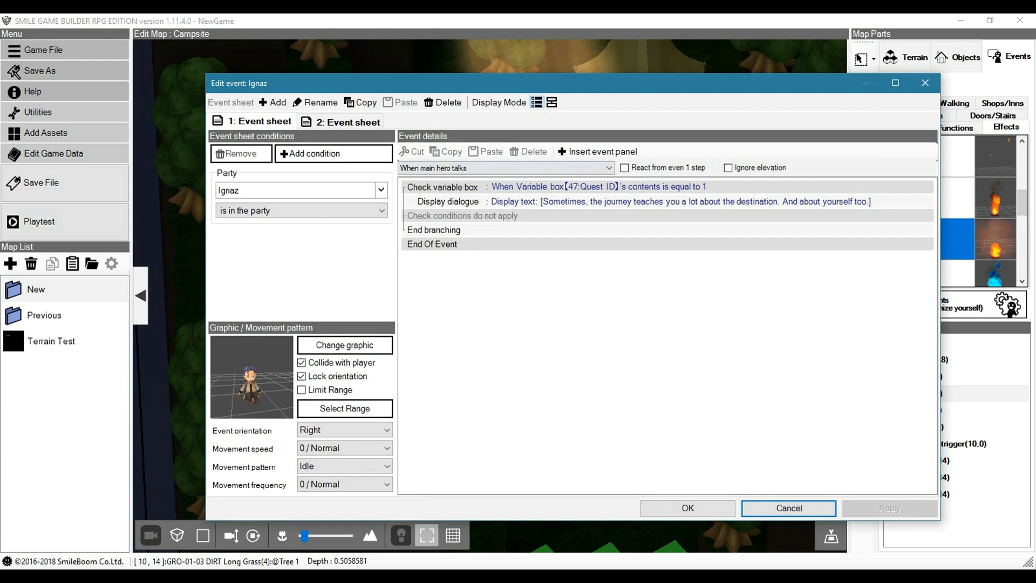
left_click(341, 122)
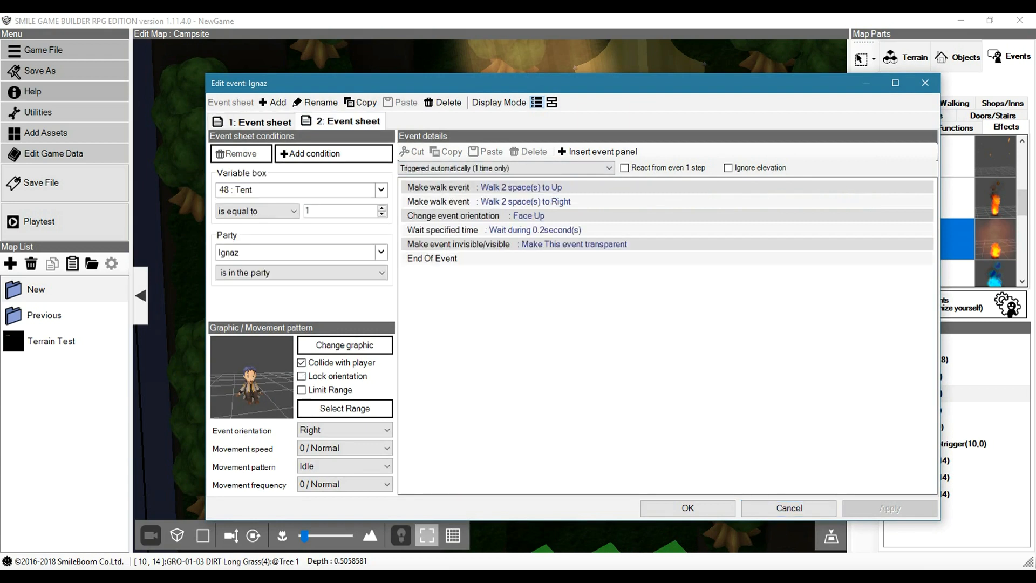
double_click(502, 201)
left_click(497, 328)
left_click(465, 354)
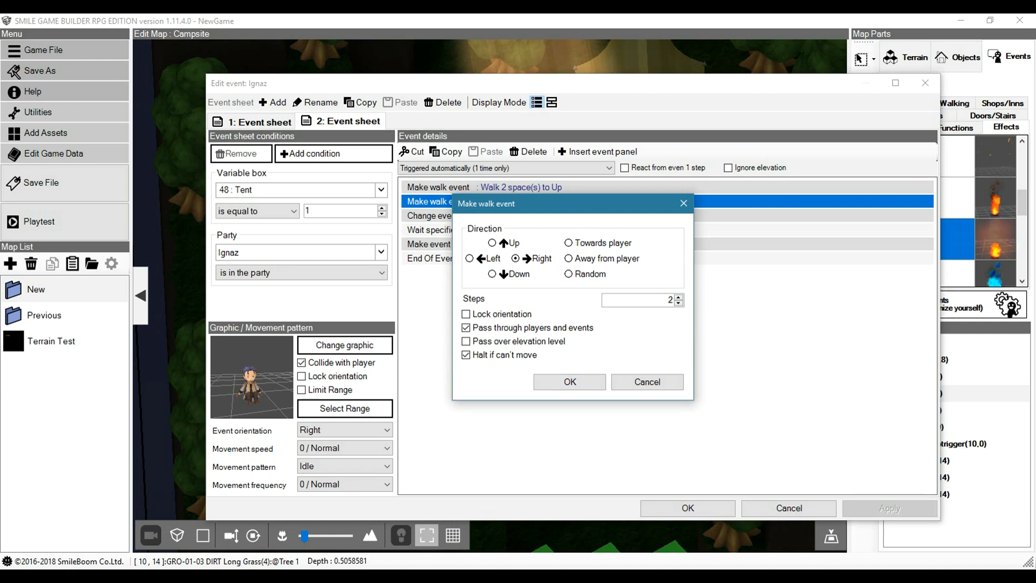
key("Return")
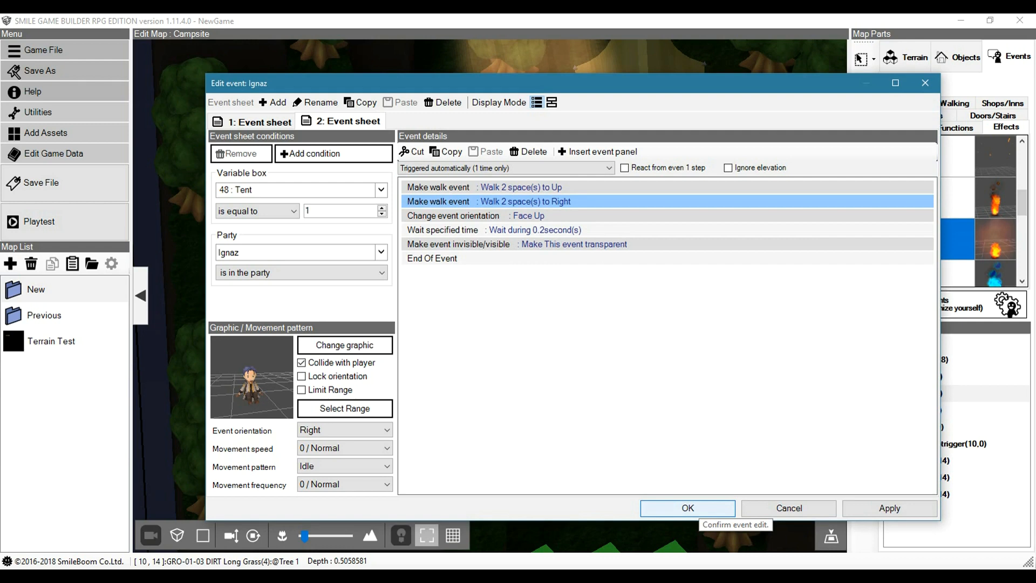
left_click(694, 510)
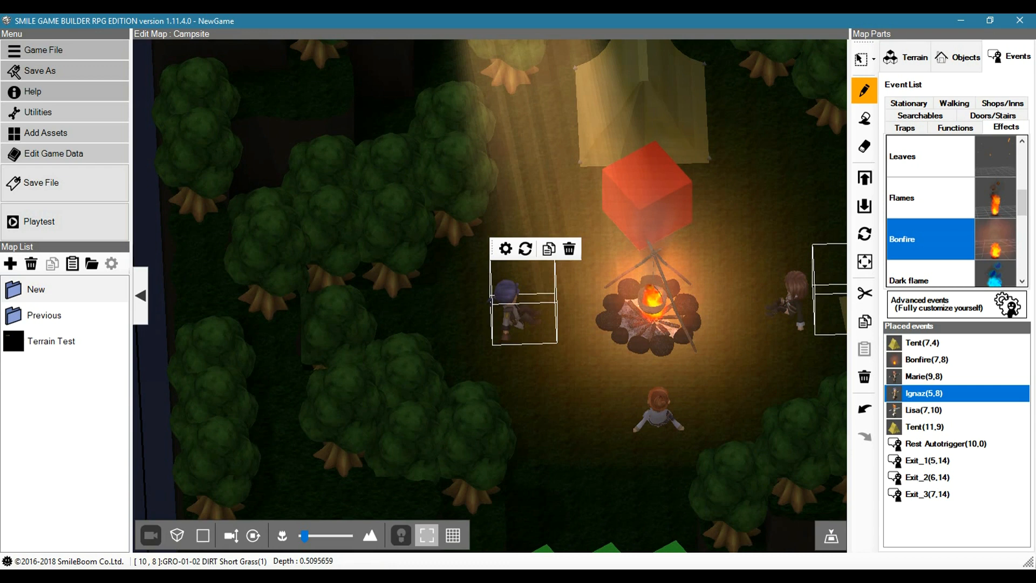
Enable Lock orientation on the first sheet of the Marie event and save the event
double_click(924, 377)
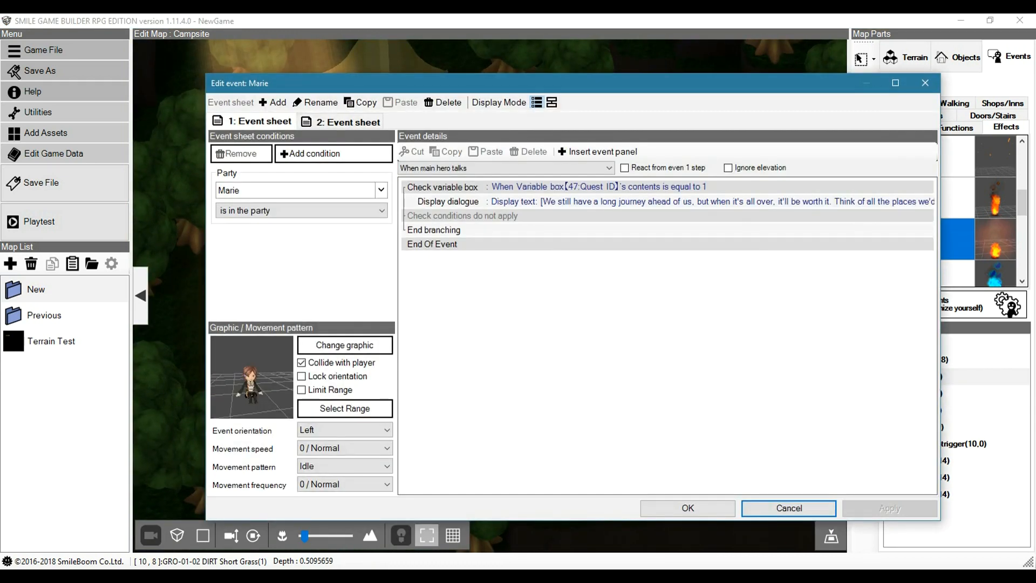
left_click(348, 122)
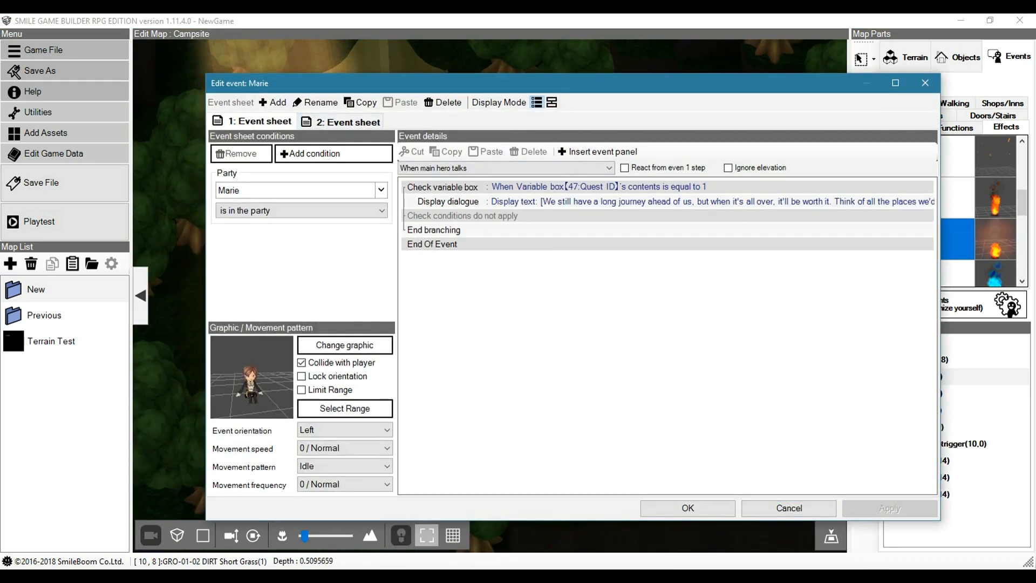
left_click(301, 375)
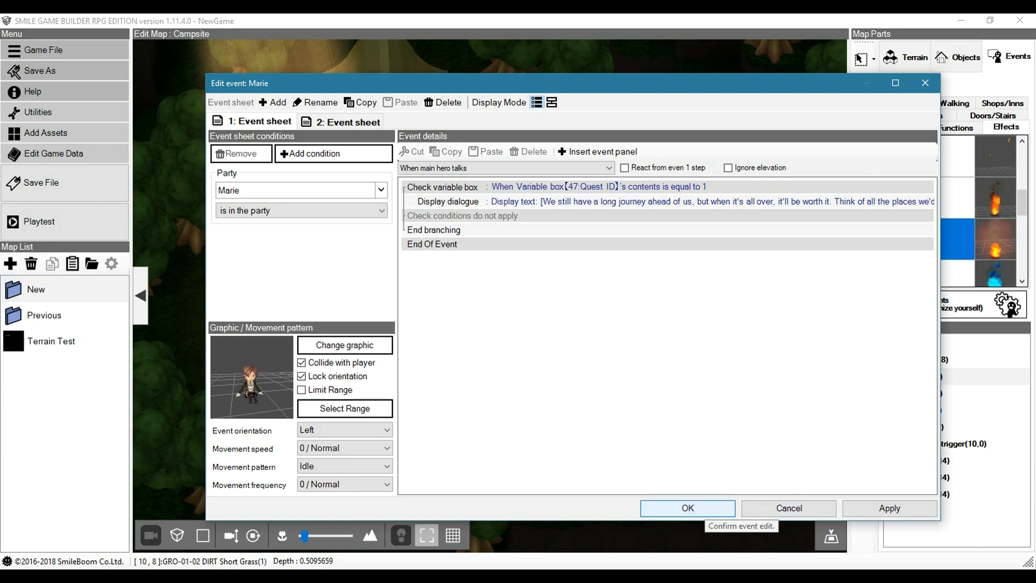
left_click(688, 508)
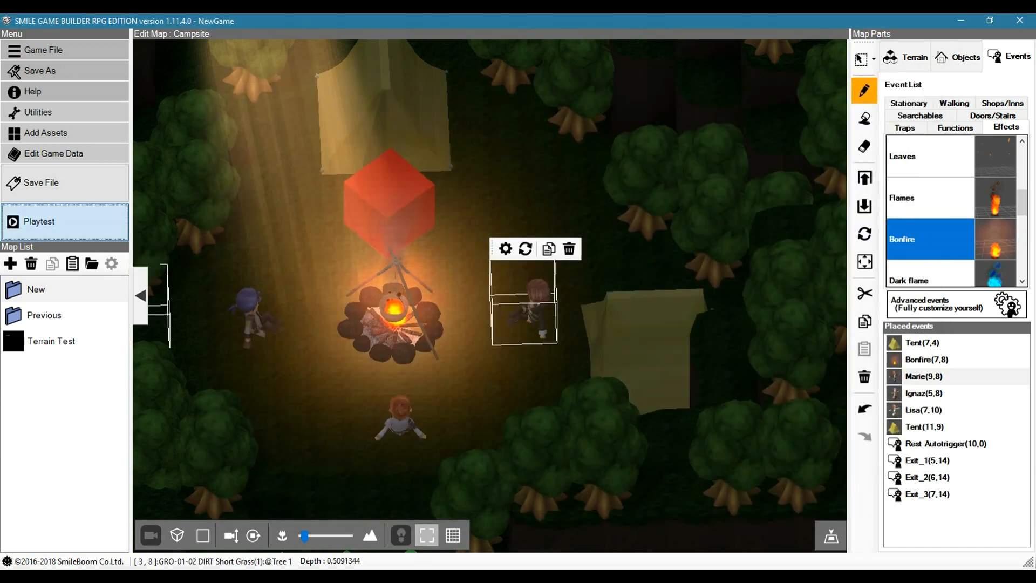
Start a playtest with a new game, place the Debug window beside the game, and walk the hero around the bonfire near Marie
left_click(39, 221)
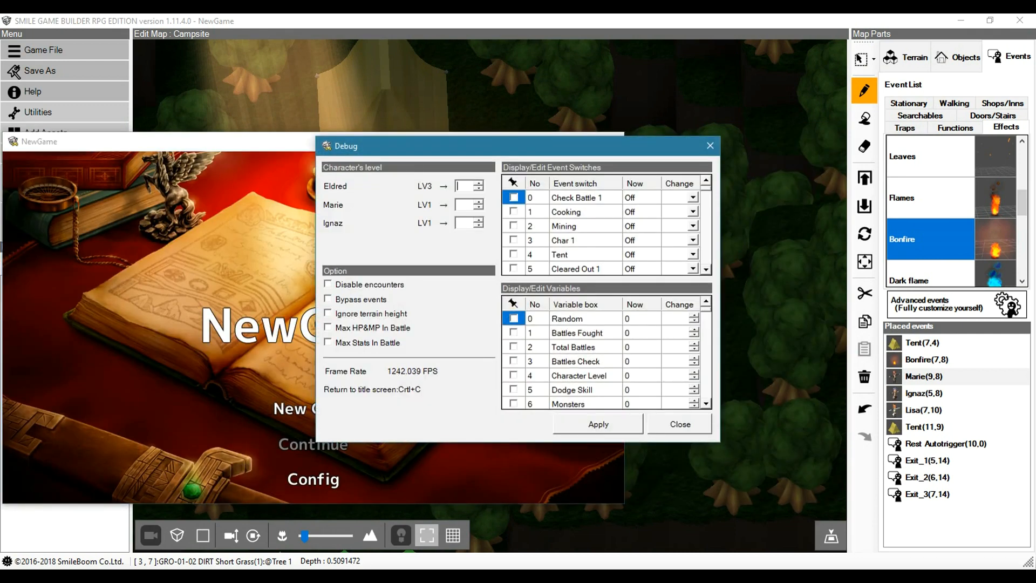
left_click_drag(486, 146, 798, 165)
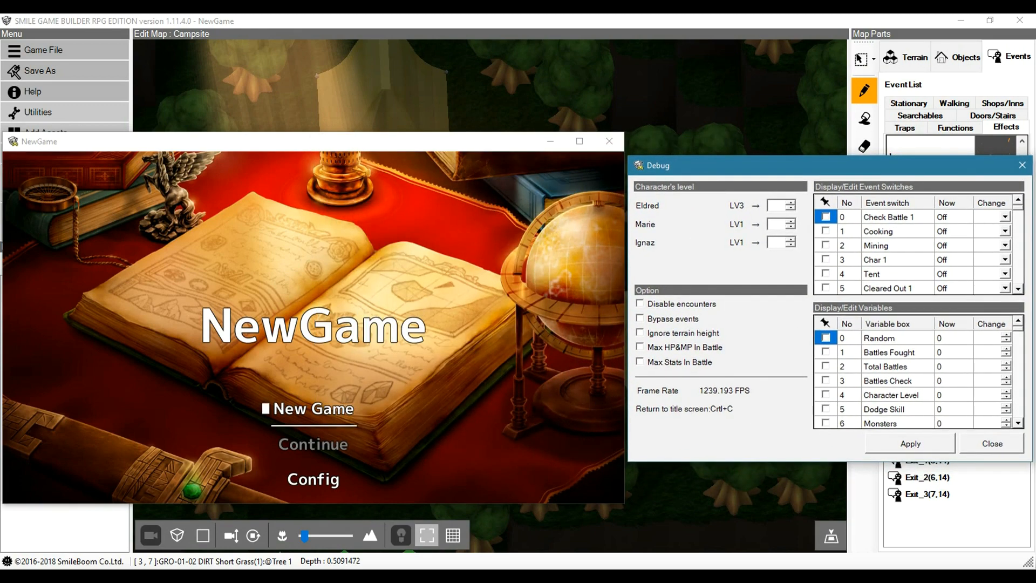
left_click(518, 215)
key("Return")
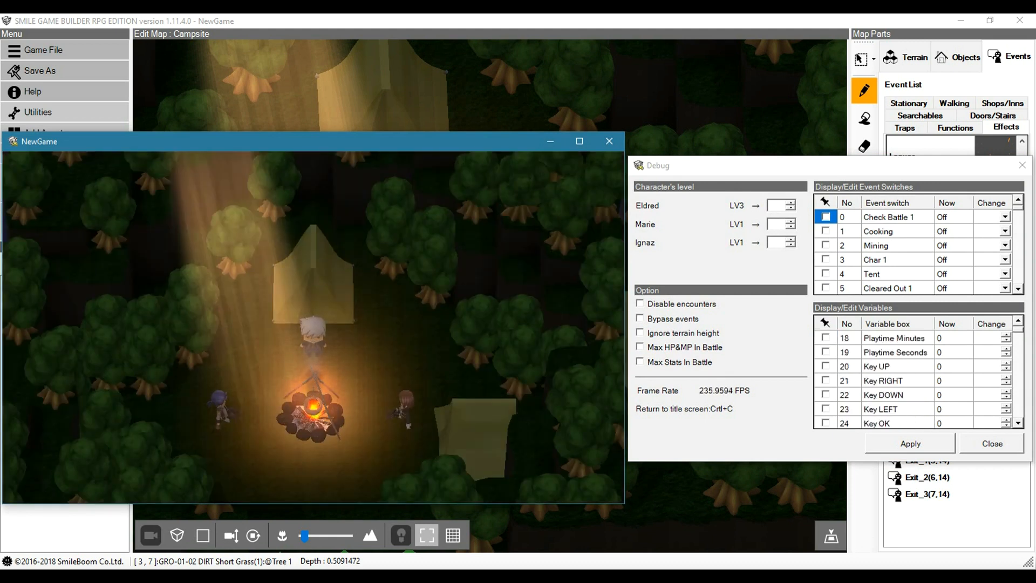
key("Right")
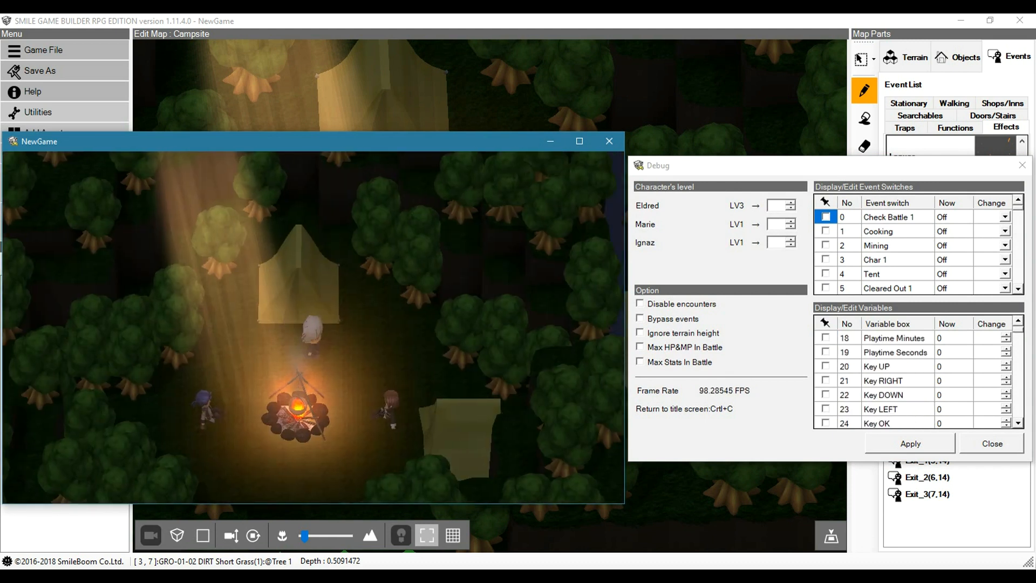
key("Down")
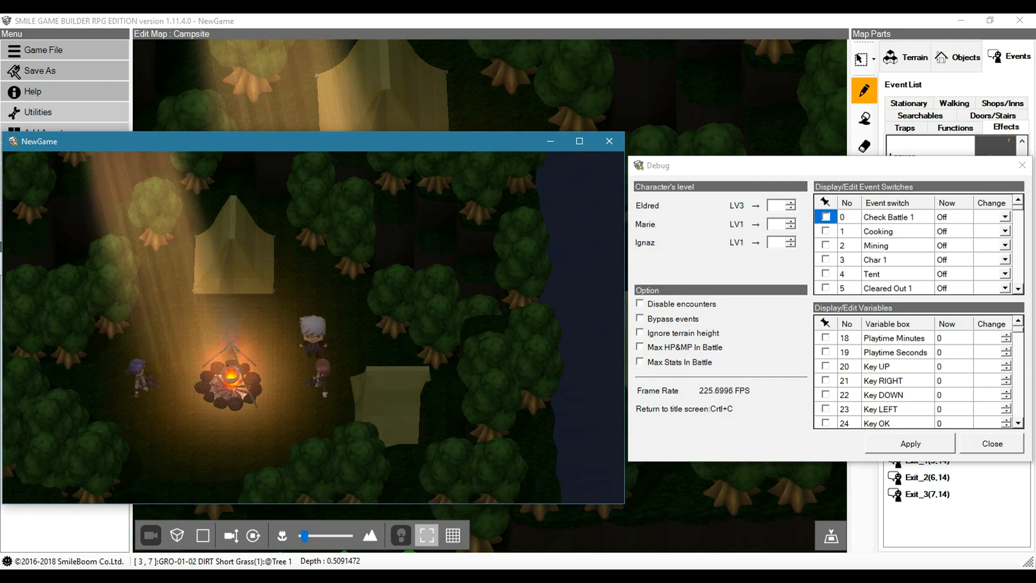
key("Left")
key("Up")
Set variable 47, Quest ID, to 1 for the running playtest and apply the change
scroll(917, 380, "down", 7)
scroll(954, 366, "down", 2)
left_click(954, 367)
left_click(1006, 363)
left_click(1006, 363)
left_click(1006, 364)
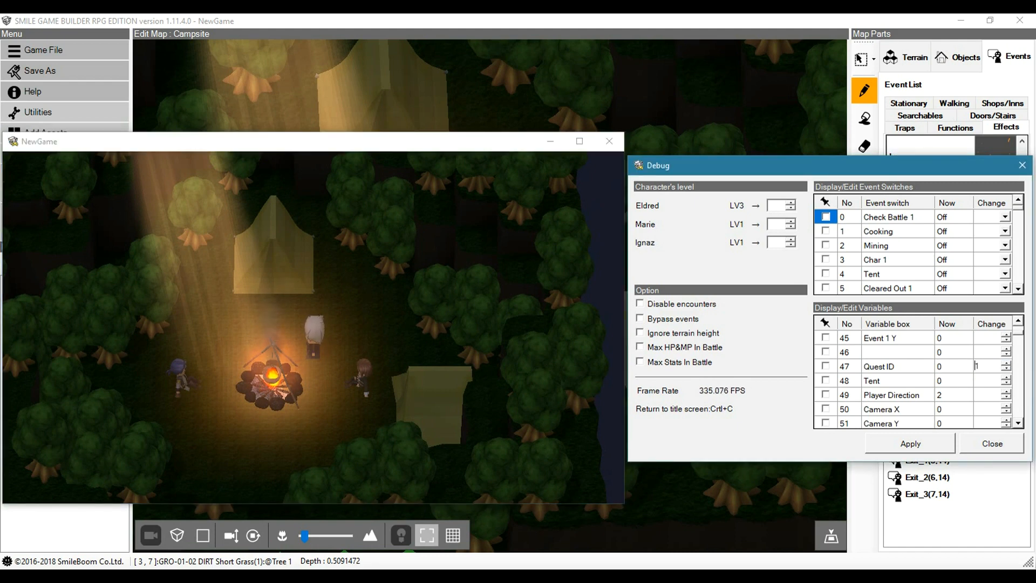
left_click(910, 443)
Talk to Marie and Ignaz by the bonfire in the playtest to read their dialogue, and end the playtest
left_click(313, 319)
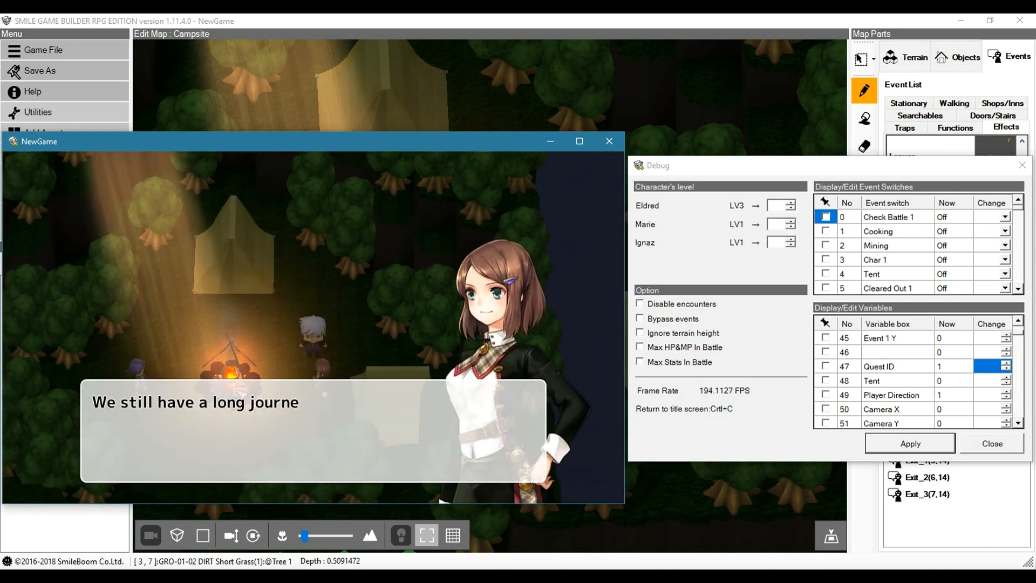
key("Return")
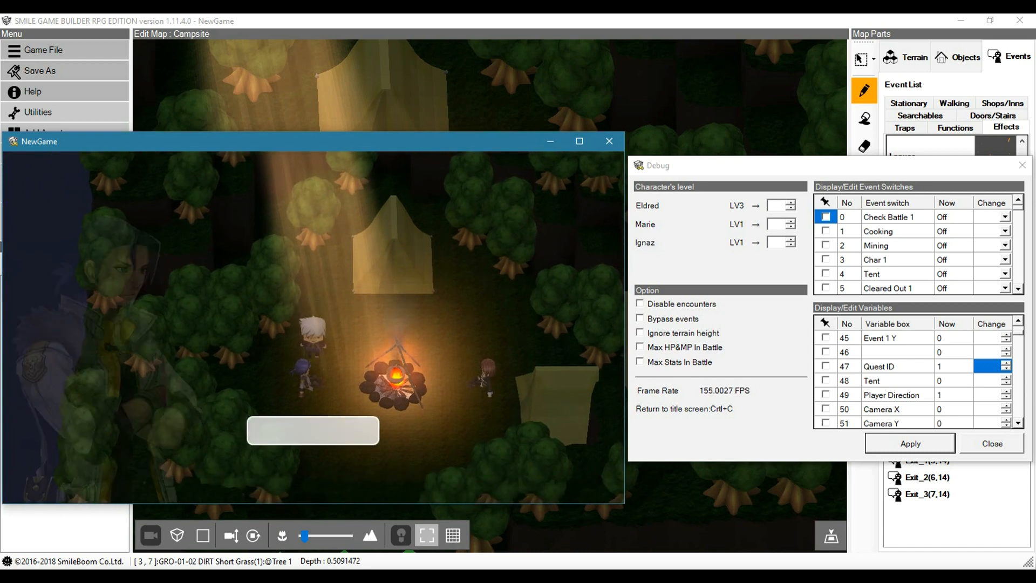
key("Return")
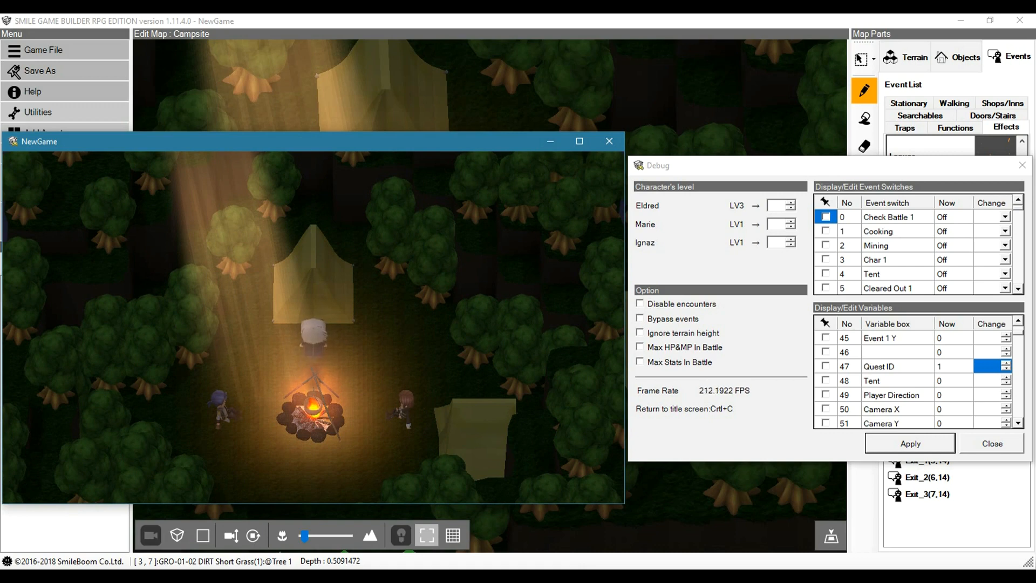
left_click(897, 366)
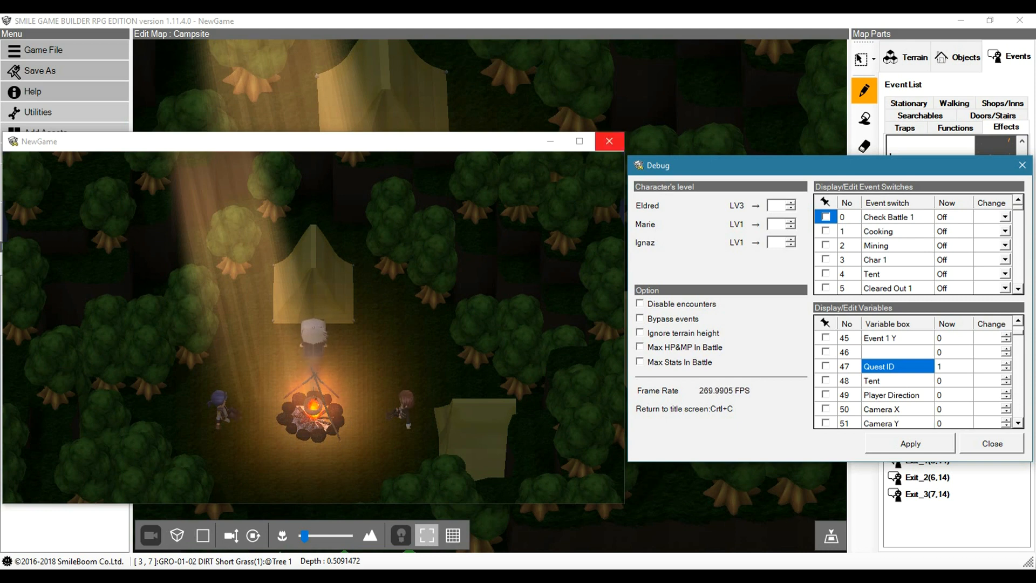
left_click(610, 142)
left_click(610, 141)
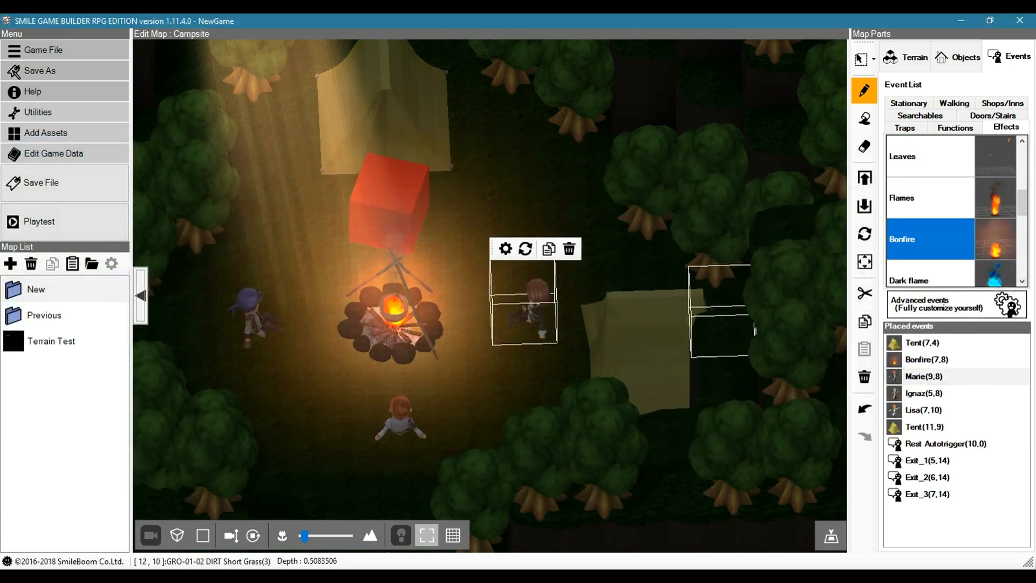
Set the Rest Autotrigger event's start condition to "Triggered automatically (1 time only)"
left_click(937, 444)
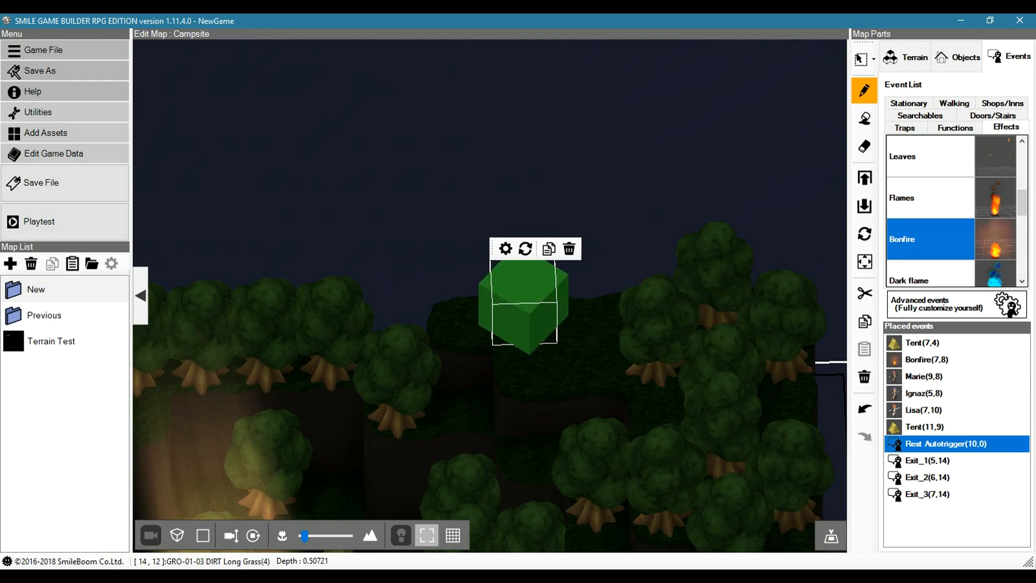
double_click(936, 445)
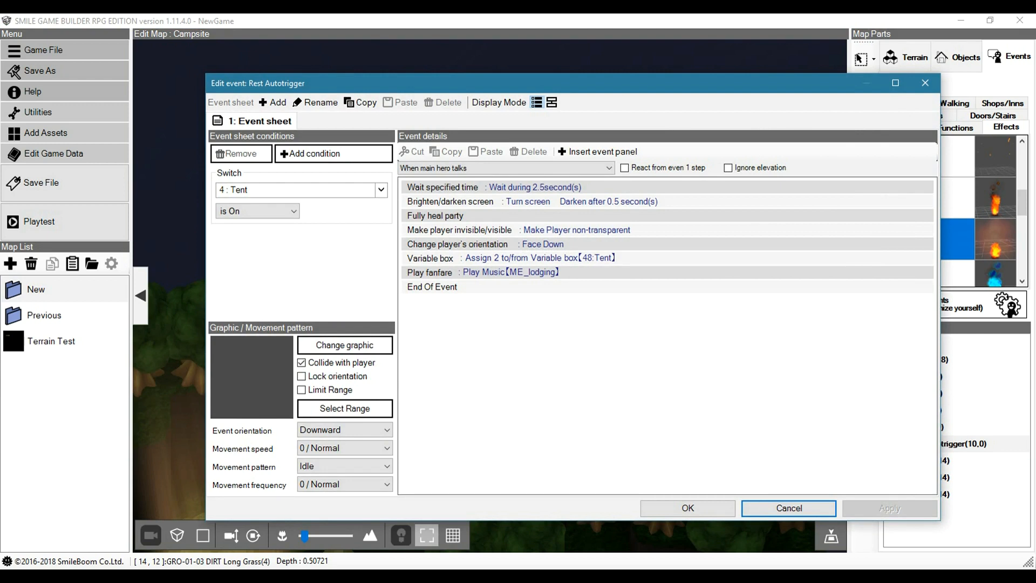
left_click(343, 211)
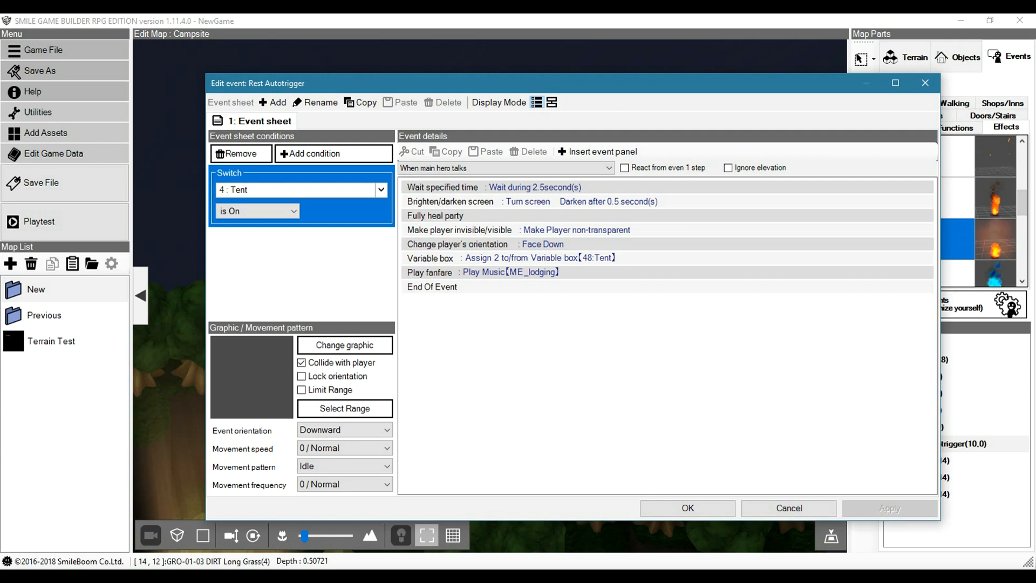
left_click(506, 168)
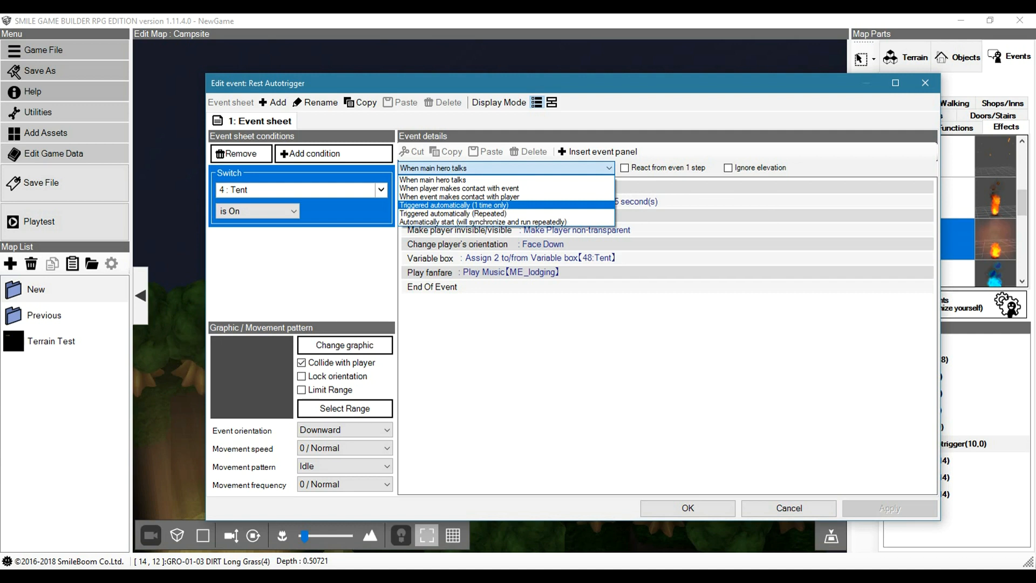
key("Return")
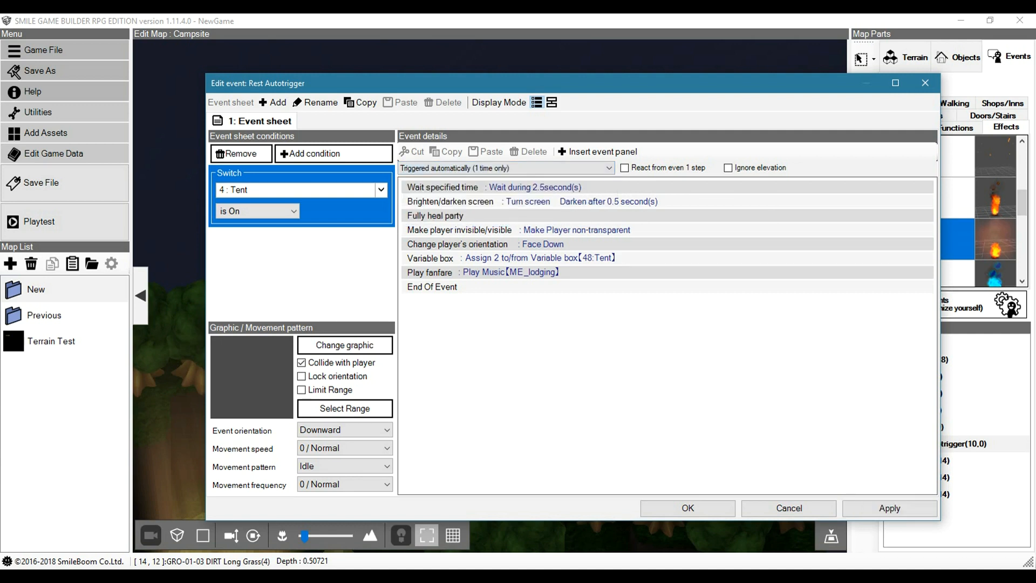
Review the Rest Autotrigger's commands from the wait through the Play fanfare settings, and save the event
left_click(534, 188)
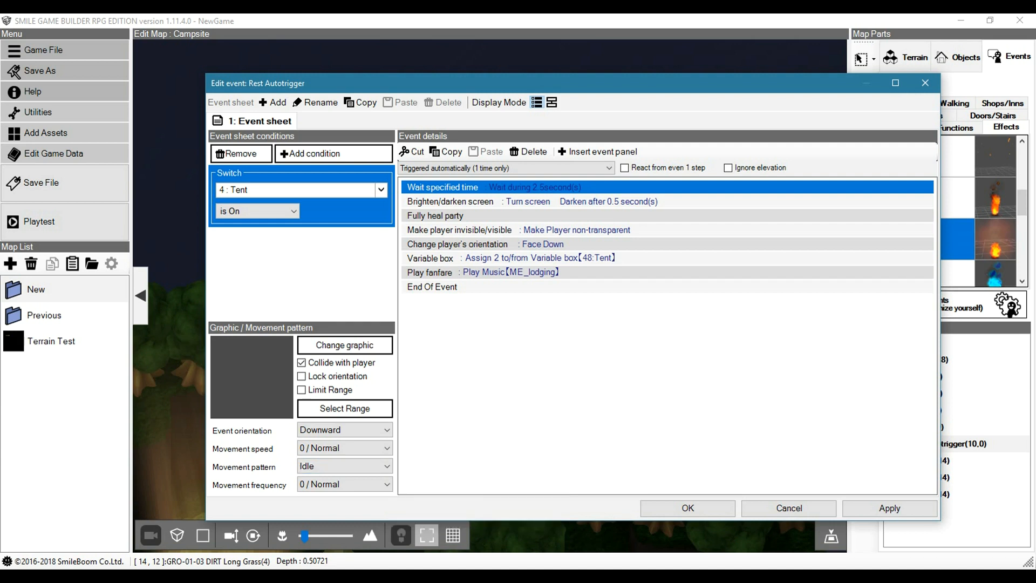
left_click(532, 201)
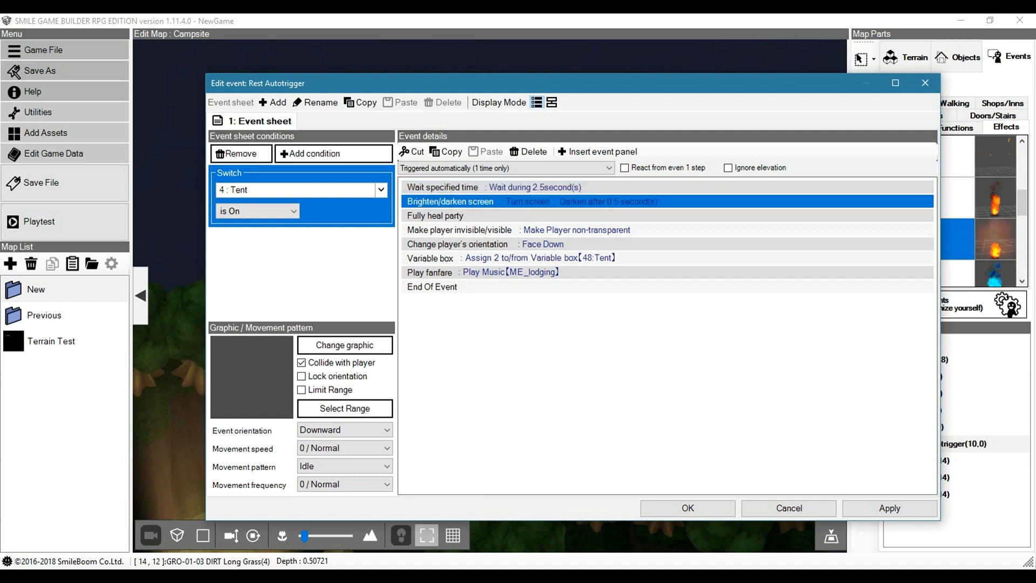
left_click(532, 216)
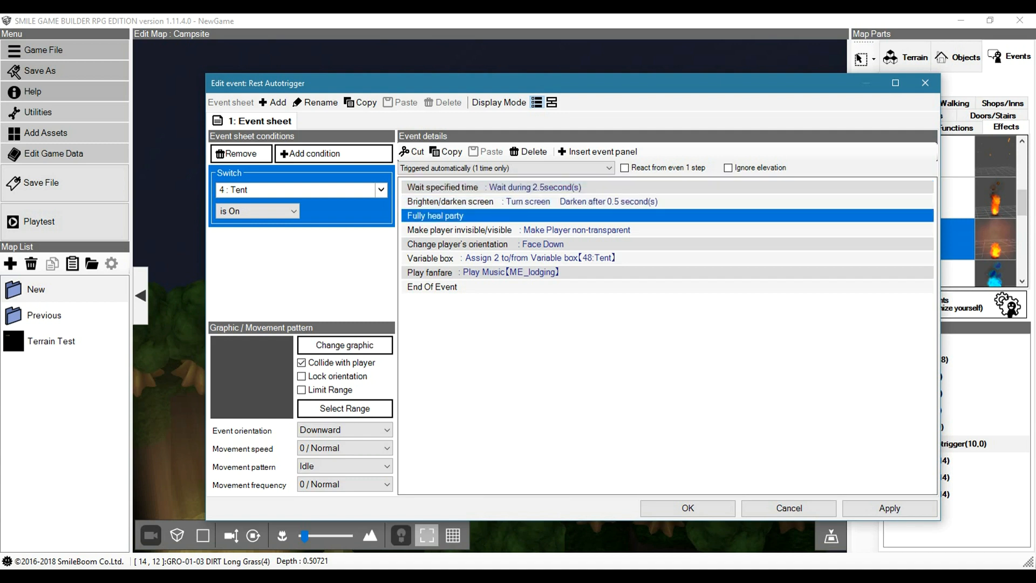
left_click(532, 230)
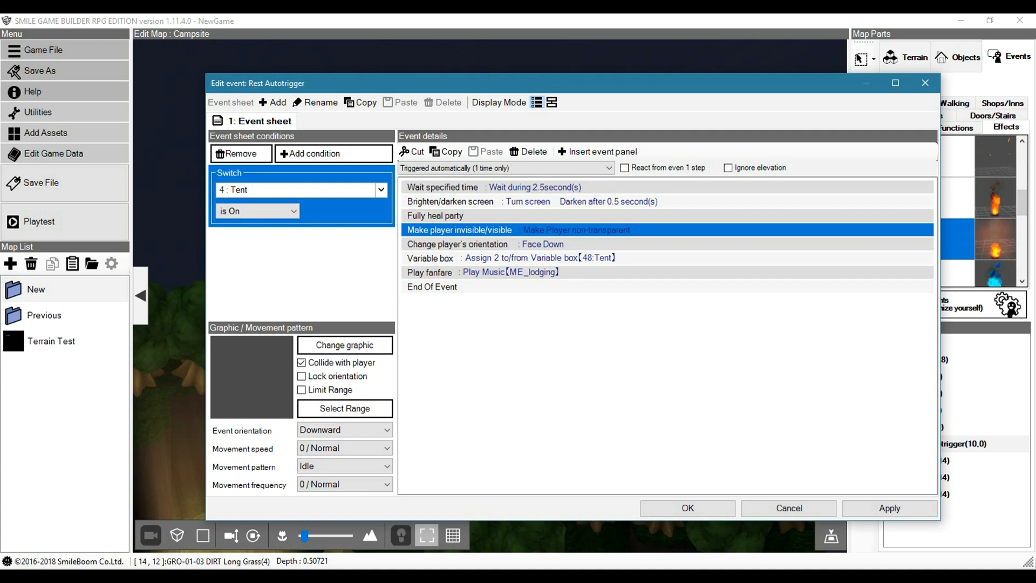
left_click(532, 244)
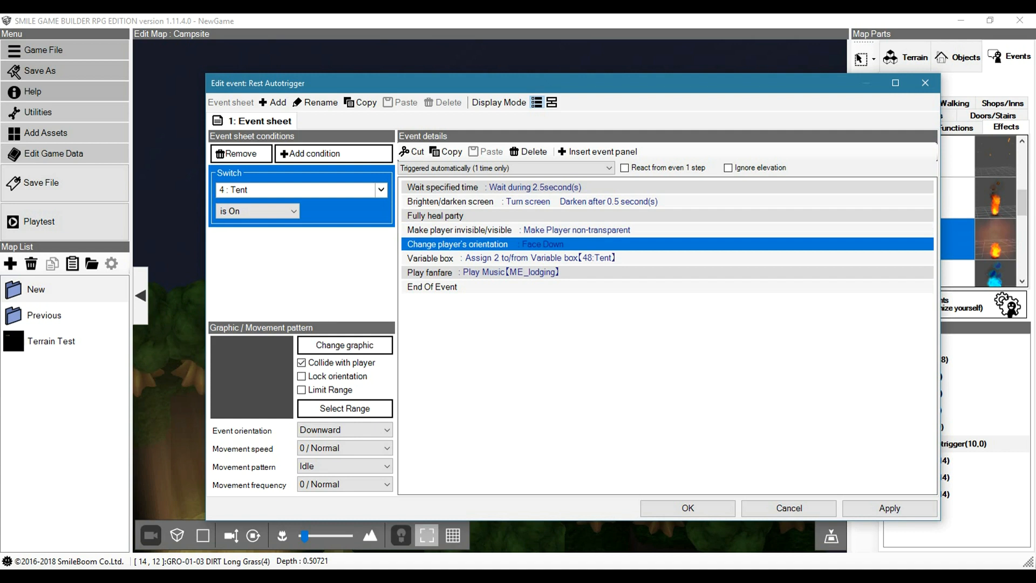
left_click(532, 258)
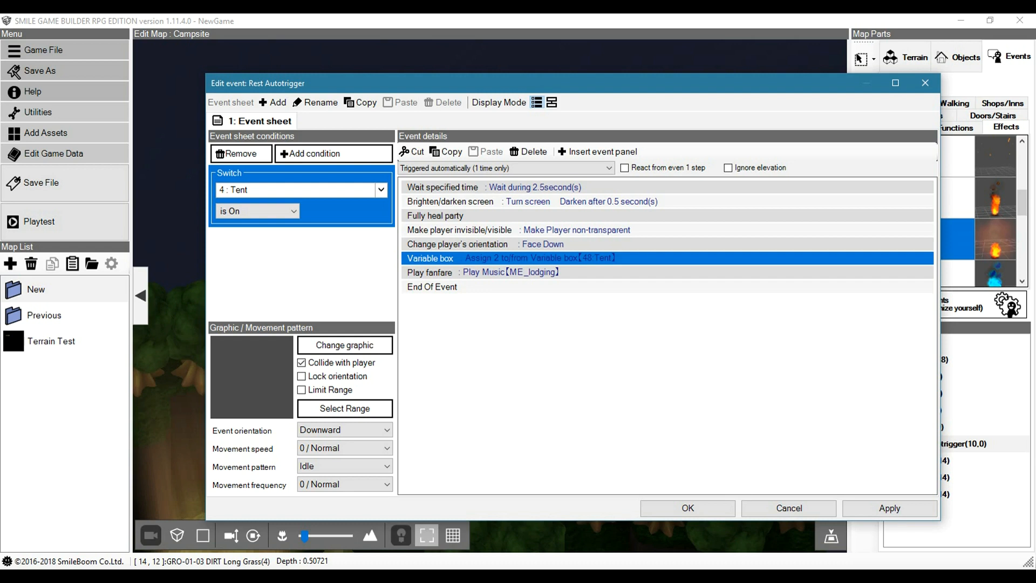
left_click(532, 273)
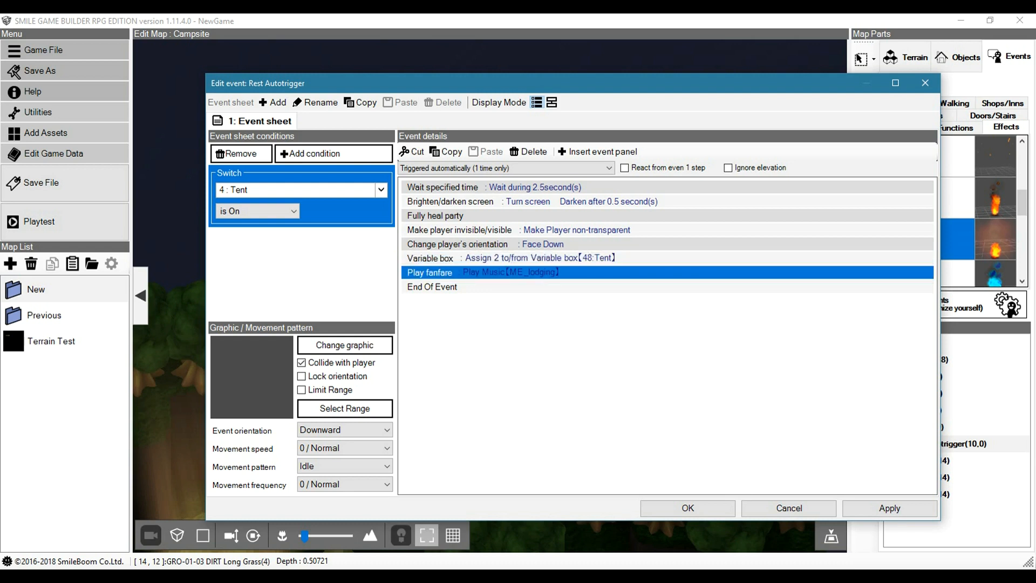
double_click(531, 273)
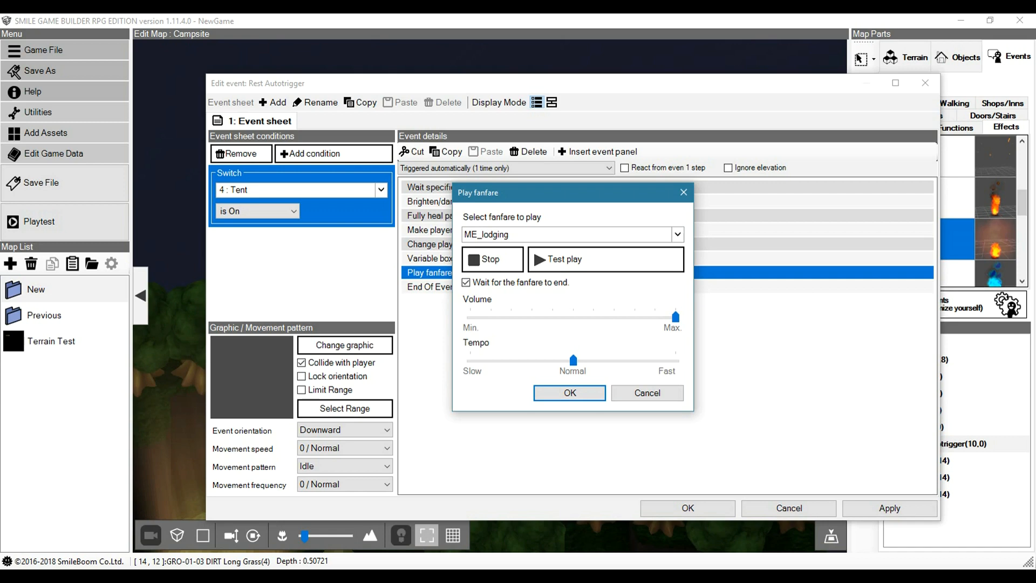
left_click(688, 508)
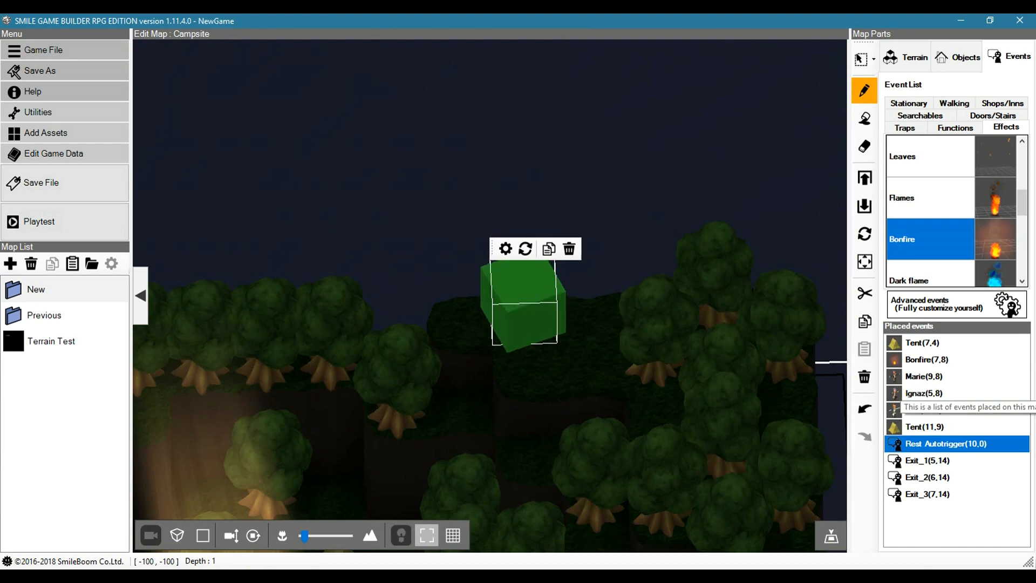
Examine the second sheet of the Bonfire event, covering its Tent variable condition and its wait, visibility and screen-brightening commands
double_click(926, 359)
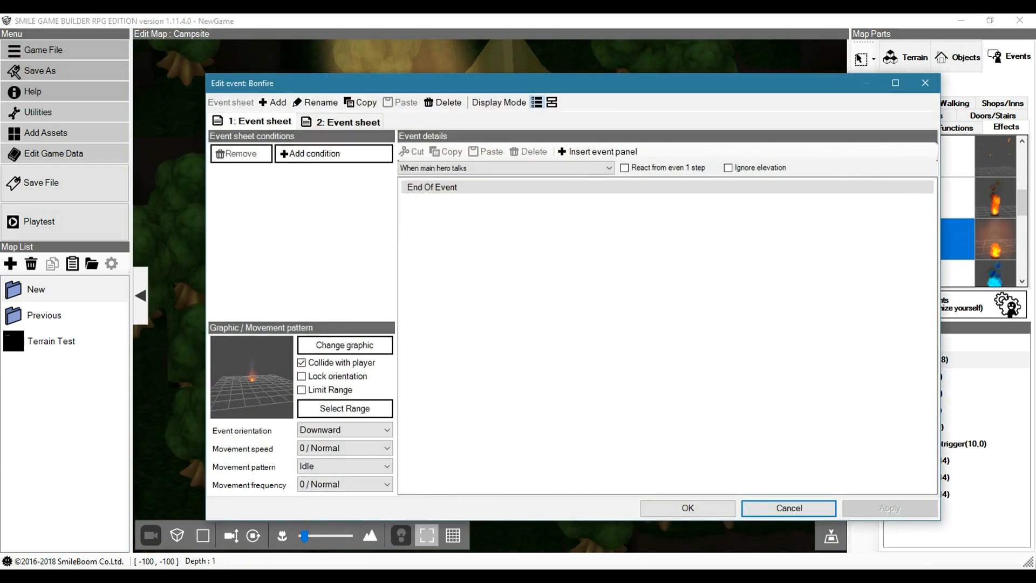
left_click(348, 122)
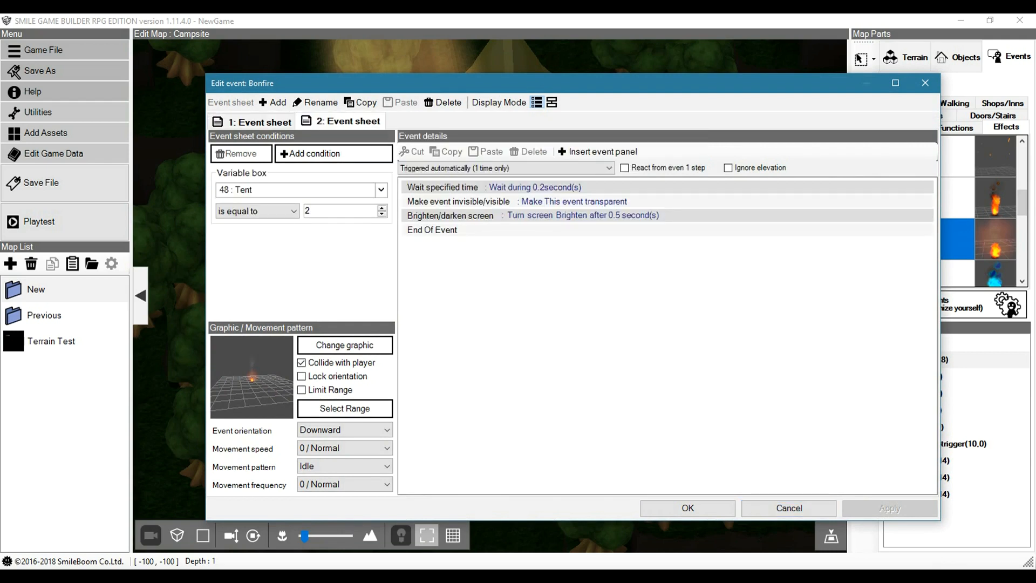
left_click(318, 174)
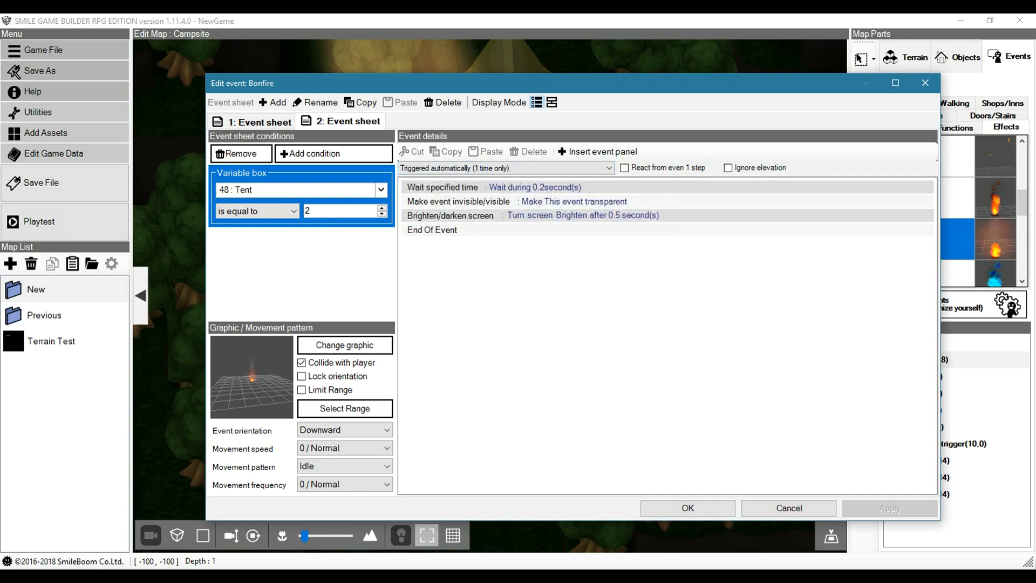
left_click(486, 187)
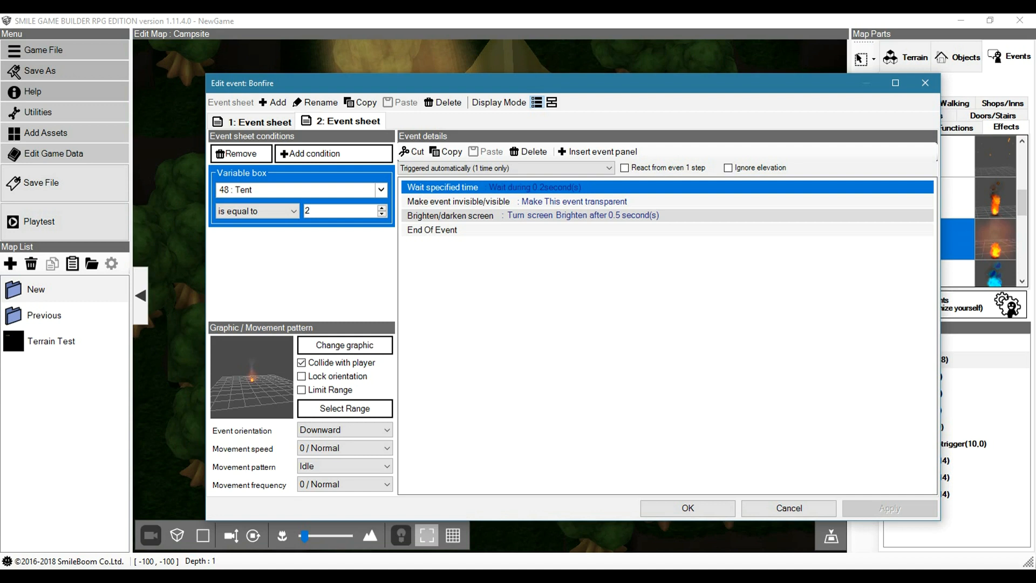
left_click(486, 201)
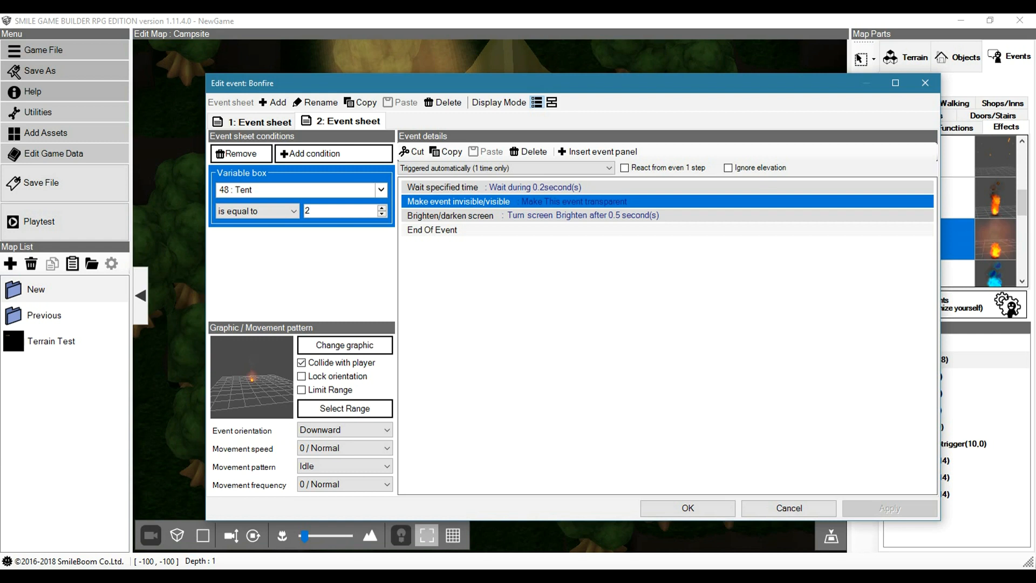
left_click(539, 216)
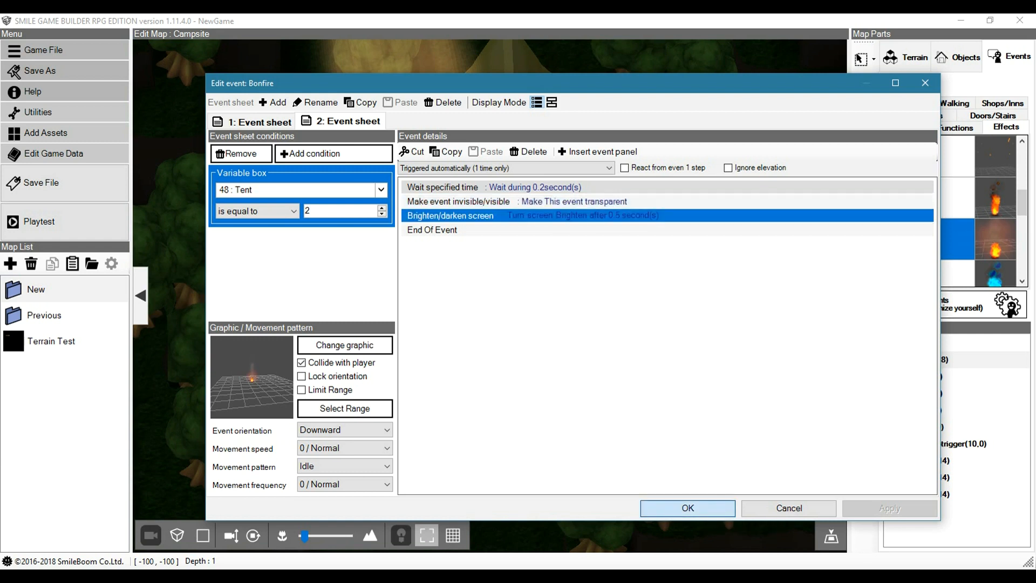
Close the Bonfire event with its settings kept, start a playtest, and open the debug window beside the game
left_click(688, 508)
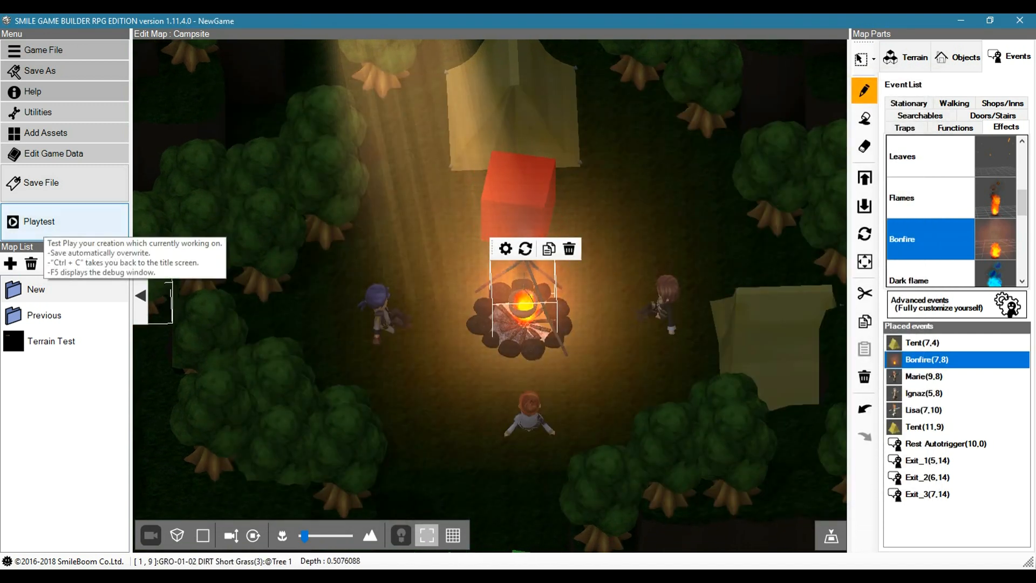
left_click(44, 226)
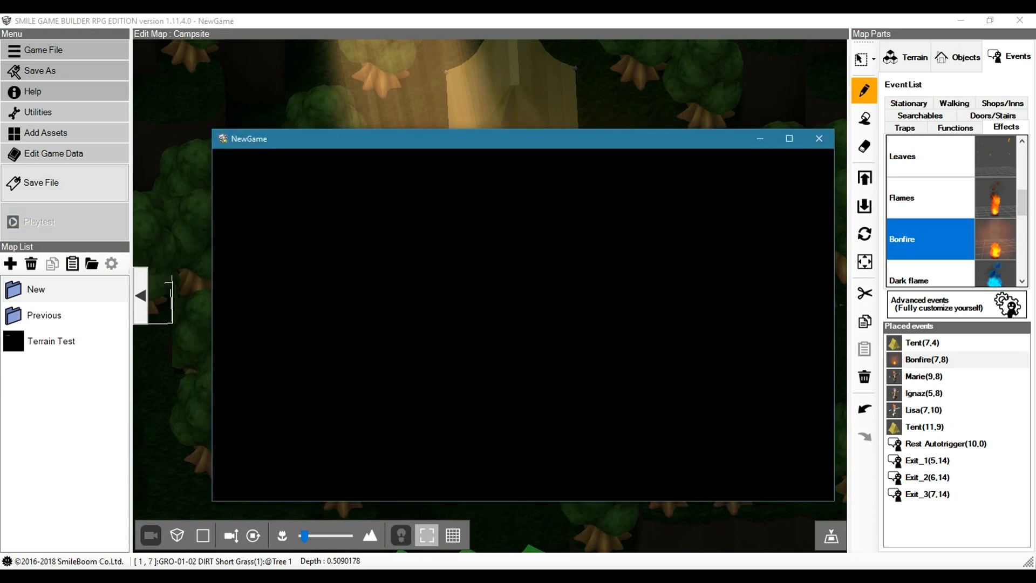
left_click_drag(389, 139, 176, 148)
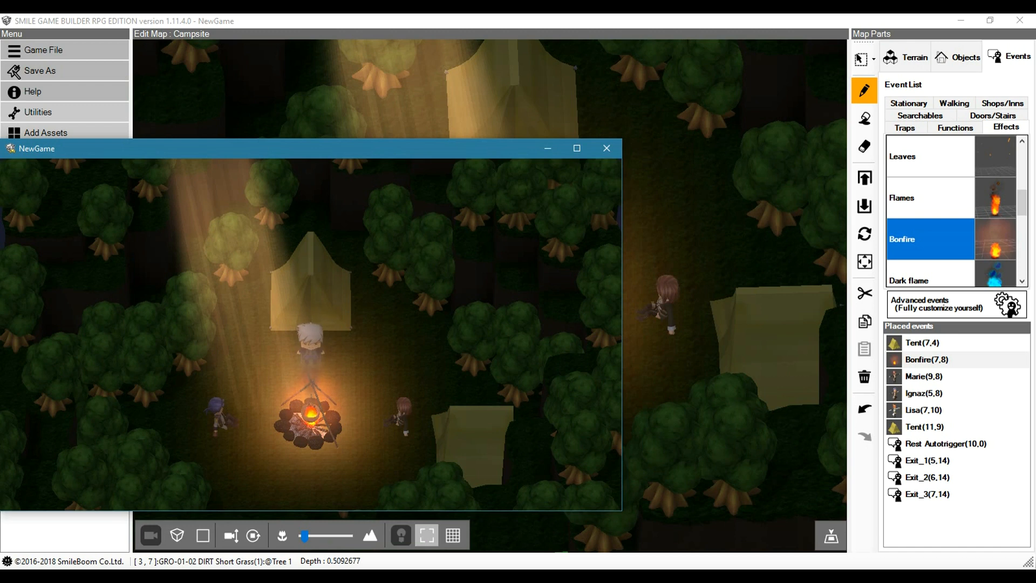
key("F5")
left_click_drag(378, 145, 679, 175)
Set the Quest ID variable (number 47) to 1 in the running playtest and apply the change
scroll(906, 389, "down", 9)
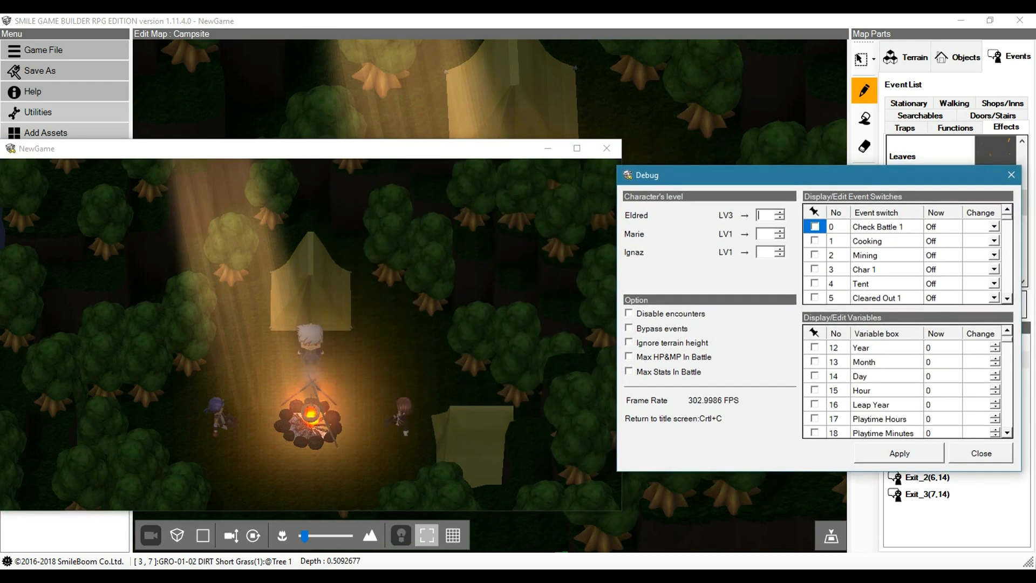
scroll(907, 388, "down", 6)
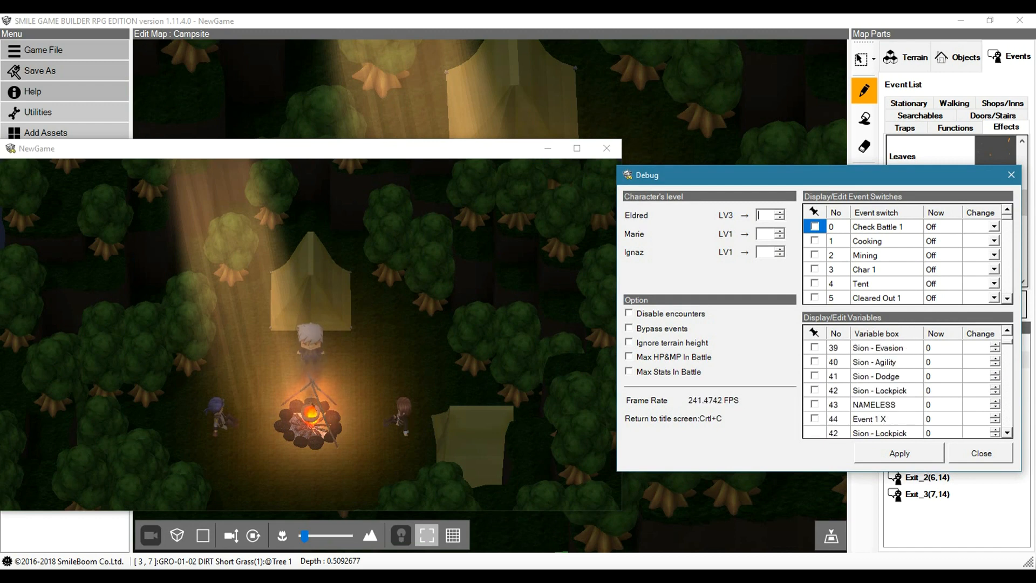
left_click(995, 374)
left_click(996, 373)
left_click(996, 373)
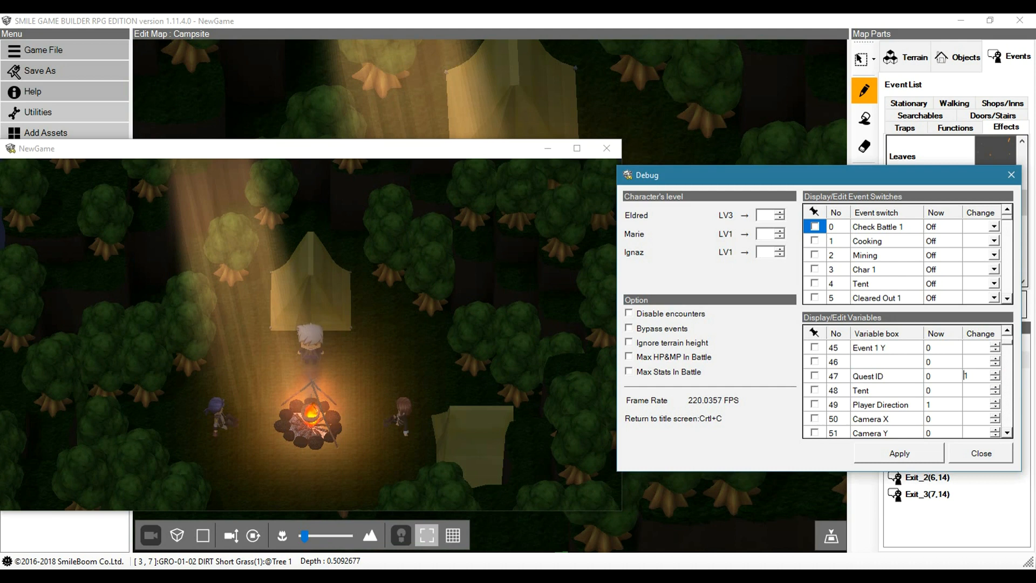
left_click(900, 453)
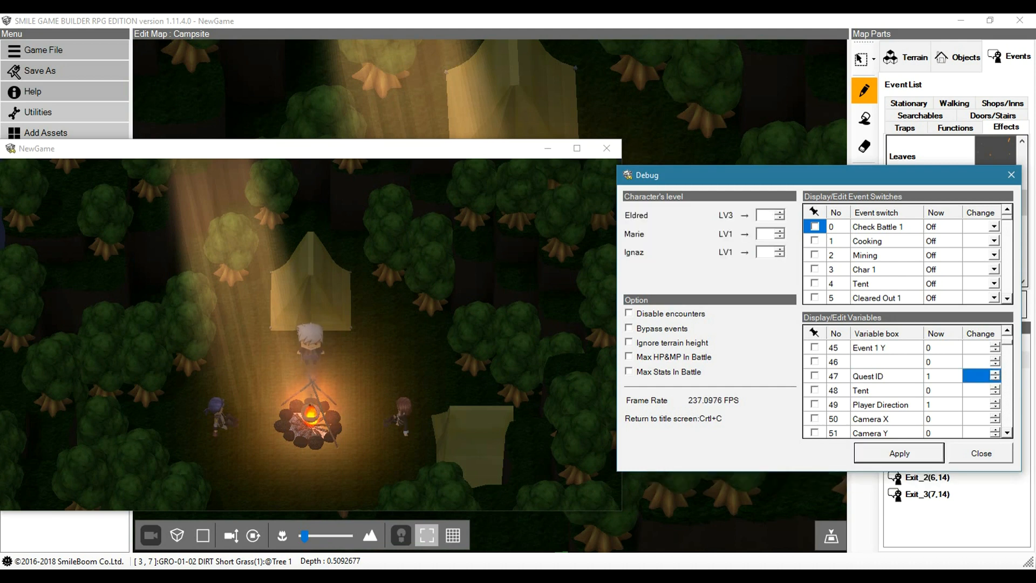
Talk to Marie and Ignaz by the bonfire in the playtest to read their dialogue for Quest ID 1
left_click(345, 148)
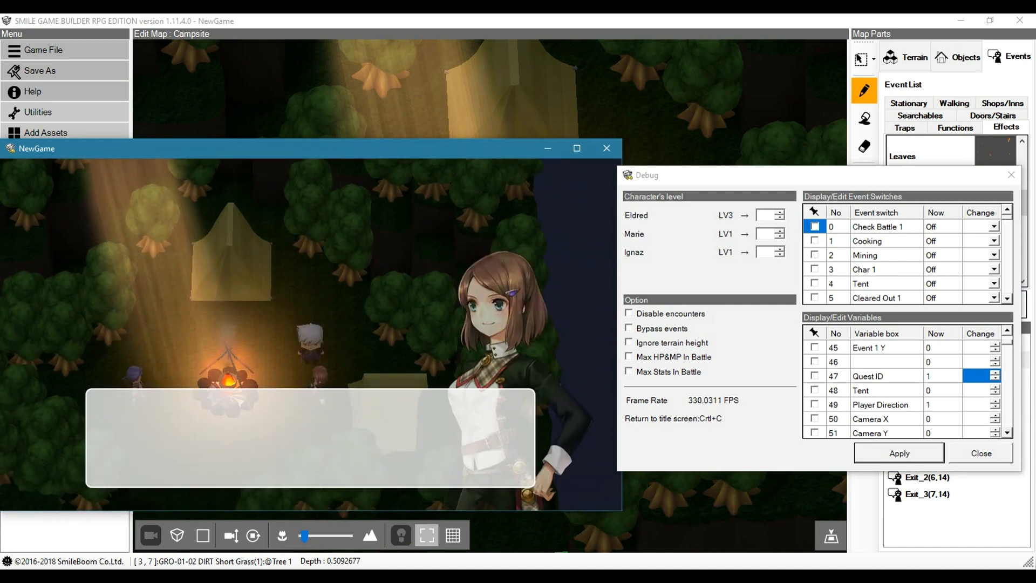
key("Return")
key("Left")
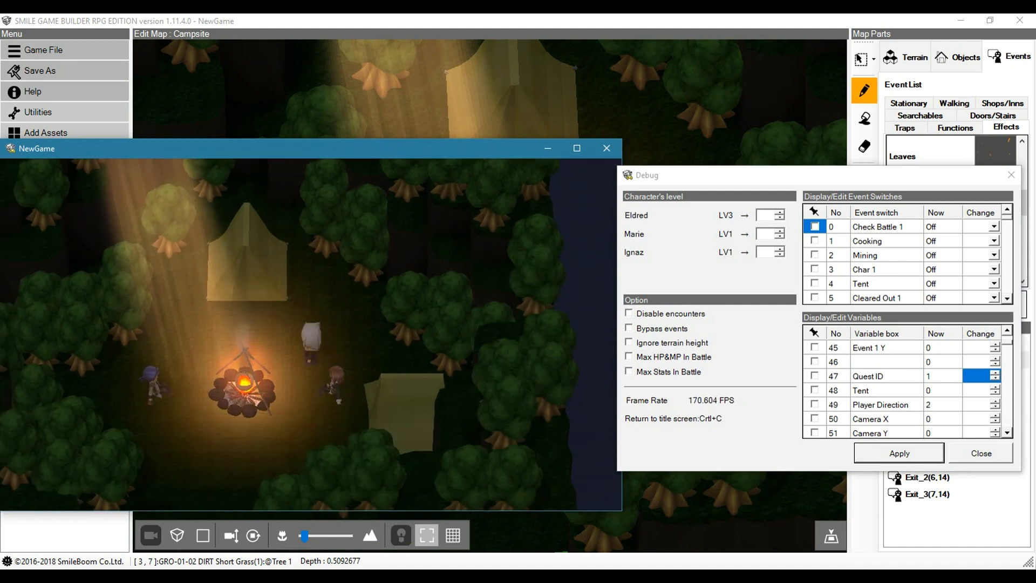
key("Down")
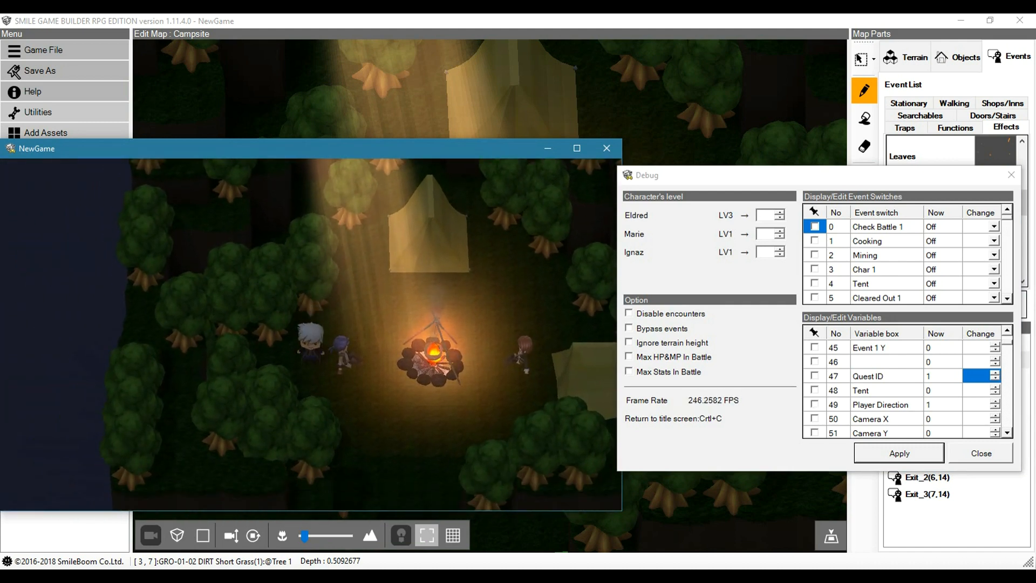
key("Right")
key("Down")
key("Return")
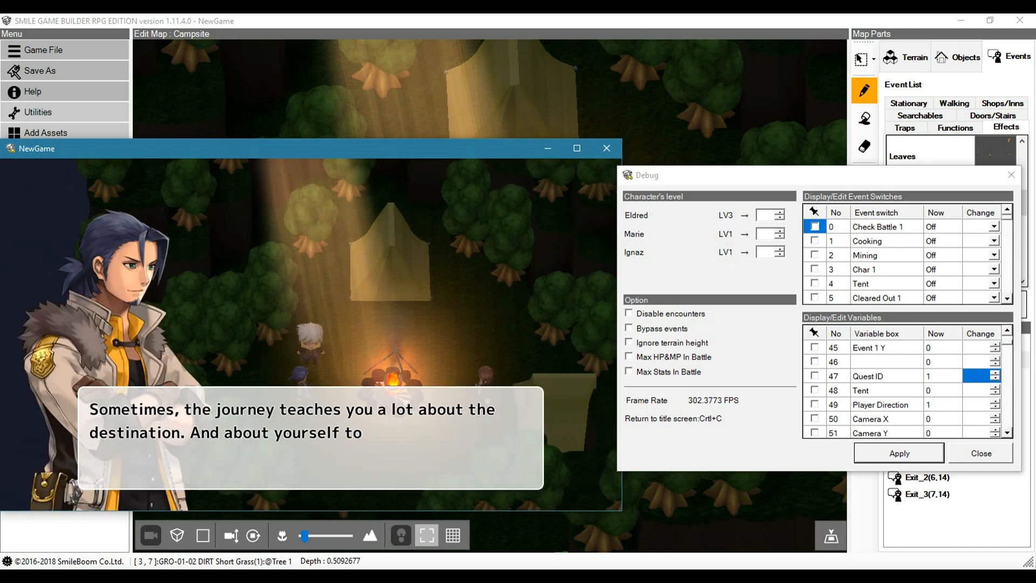
key("Return")
Walk the player back to the tent behind the bonfire and interact with it
key("Up")
key("Right")
key("Up")
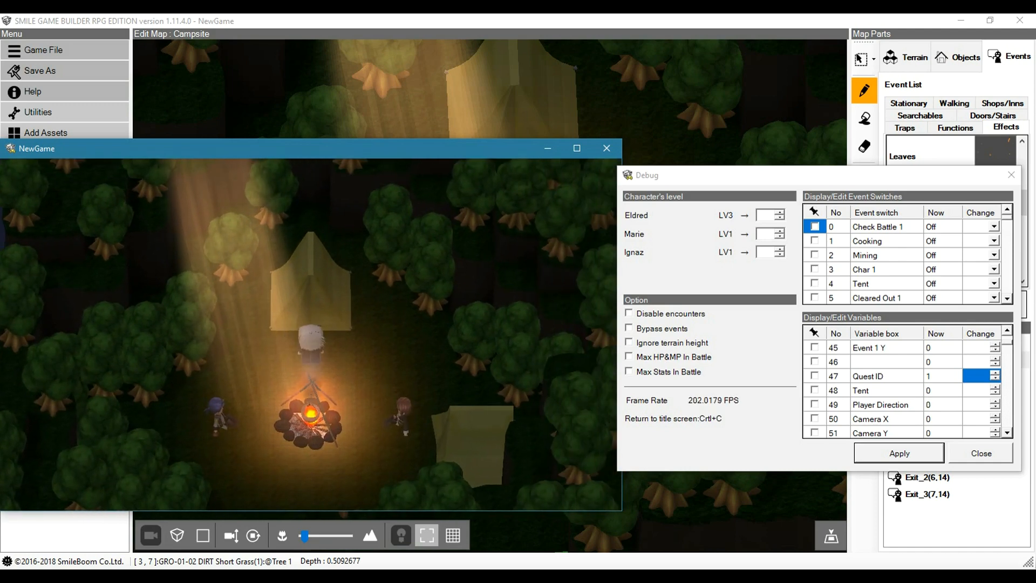
key("Return")
key("Return")
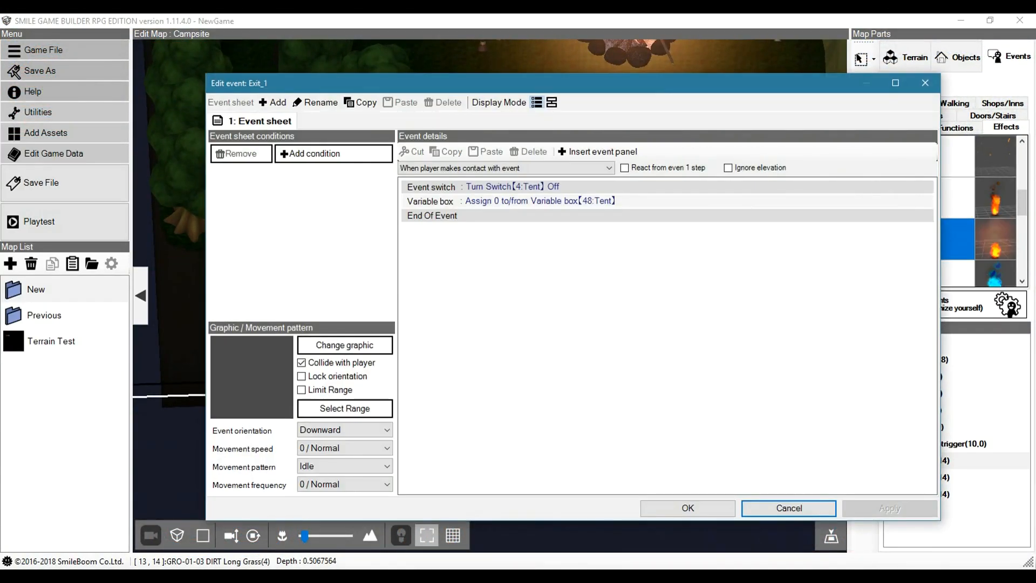
Examine the Exit_1 event's Tent switch and Tent variable reset commands, and close it without changes
left_click(513, 187)
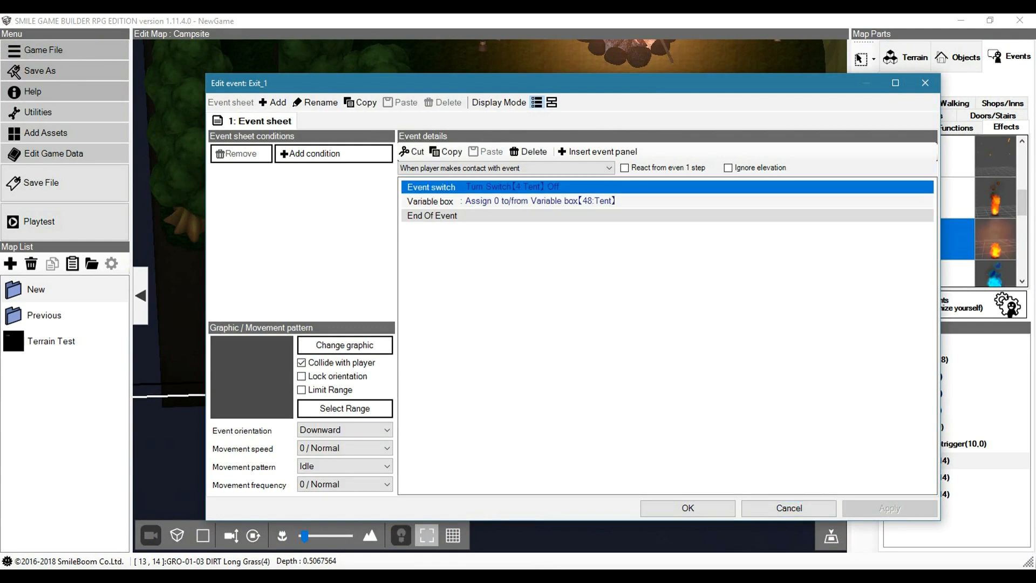
left_click(512, 216)
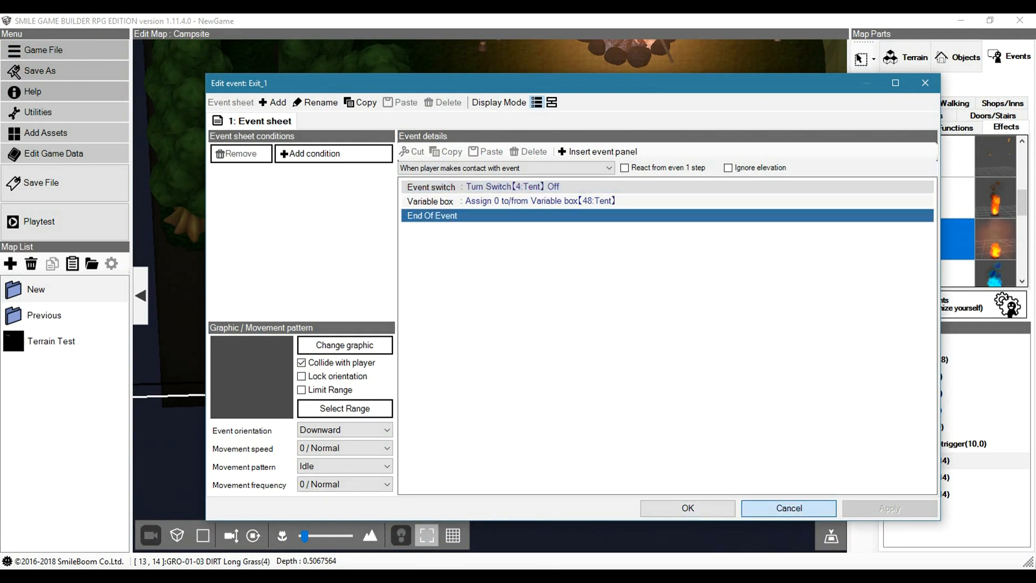
left_click(789, 508)
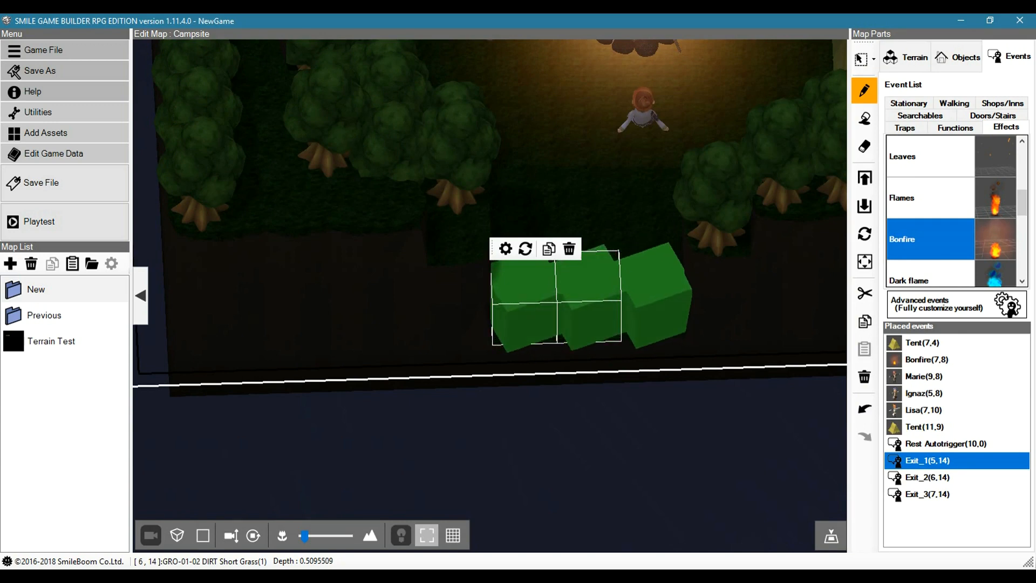
right_click_drag(580, 162, 564, 232)
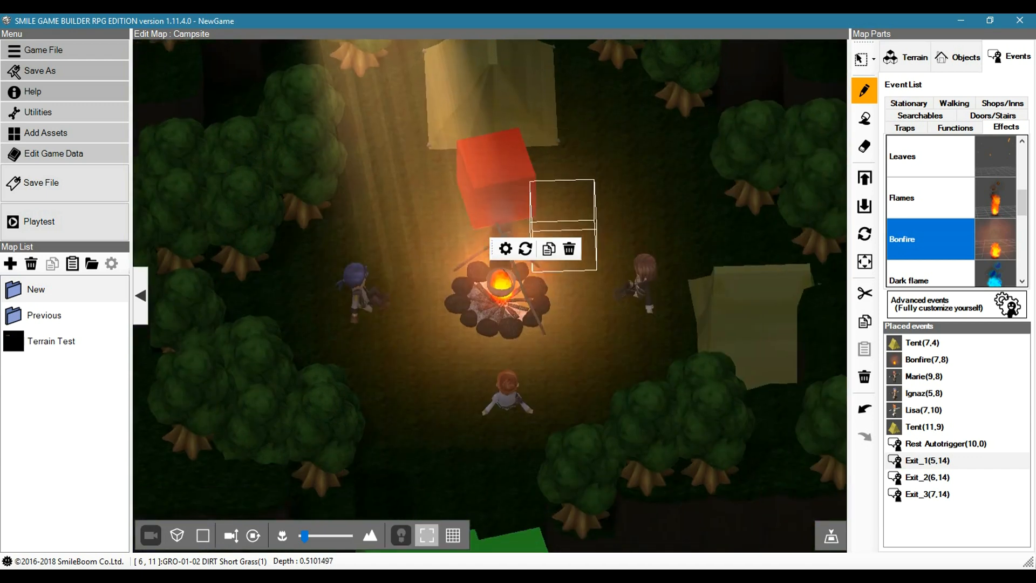